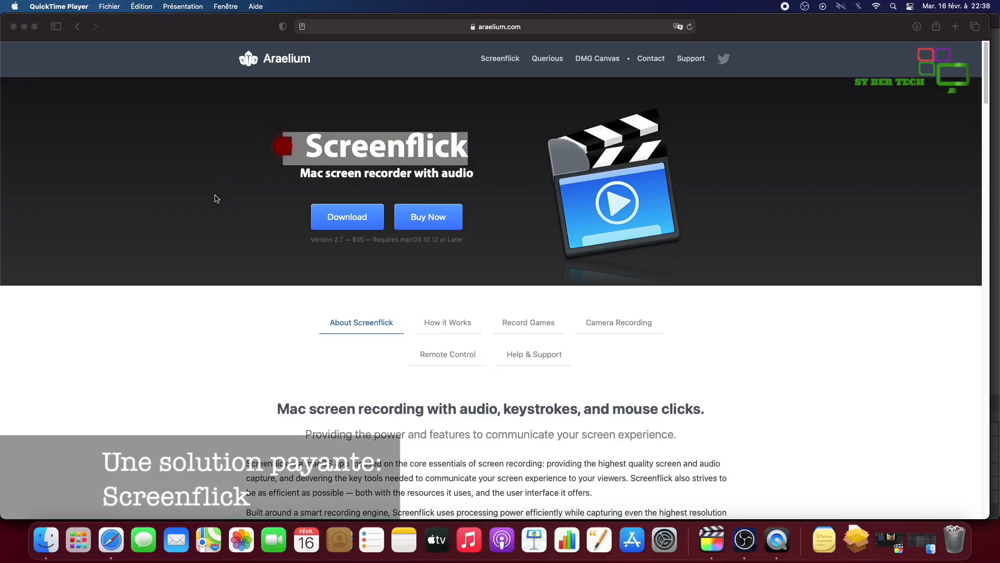
# - Review the Screenflick product page, including its section on recording with audio, and check the price in the purchase form
pyautogui.scroll(-7, 216, 198)
pyautogui.scroll(-13, 216, 199)
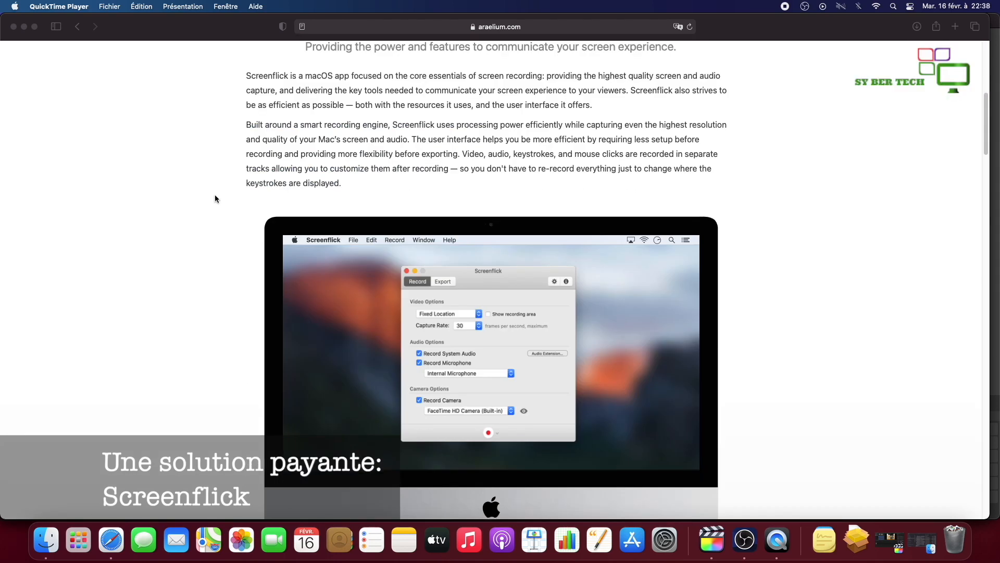
pyautogui.scroll(-4, 215, 199)
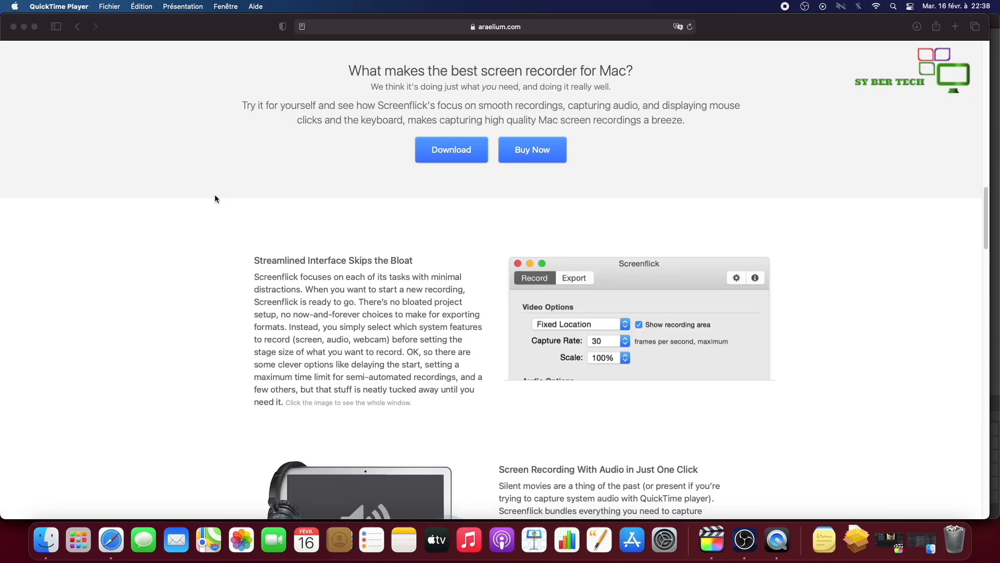
pyautogui.scroll(-2, 215, 198)
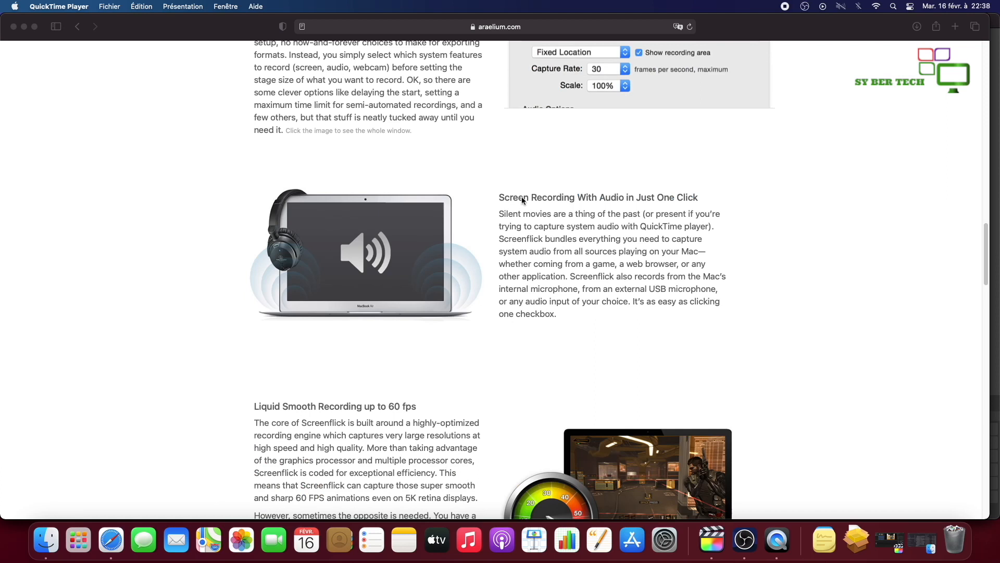
pyautogui.click(510, 200)
pyautogui.moveTo(504, 198); pyautogui.dragTo(577, 310)
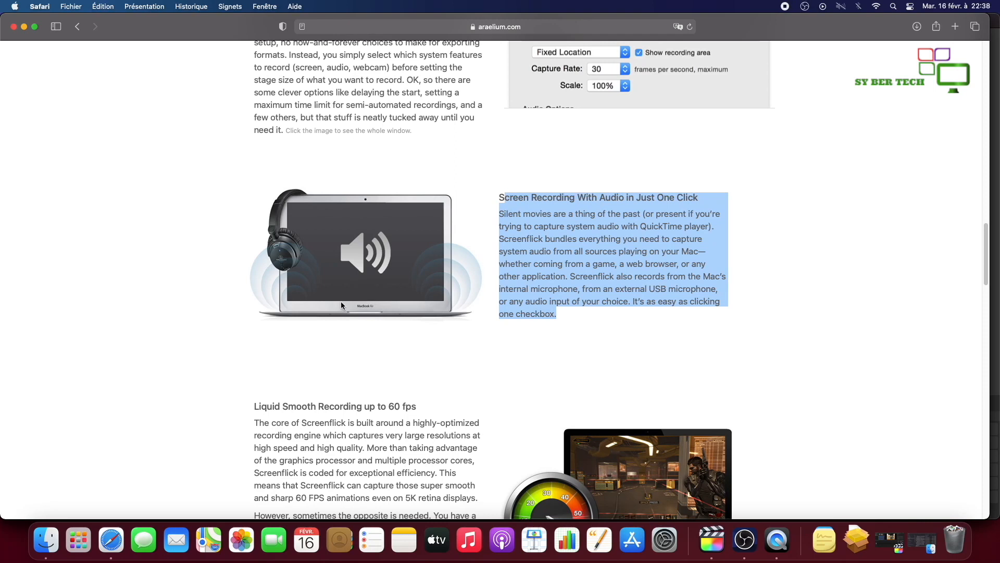
pyautogui.scroll(10, 340, 301)
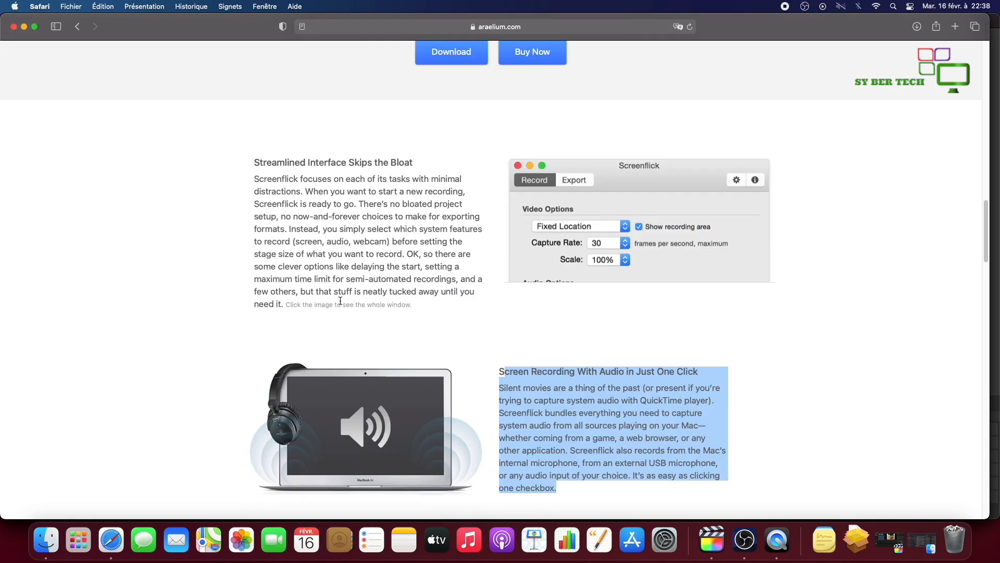
pyautogui.scroll(10, 340, 299)
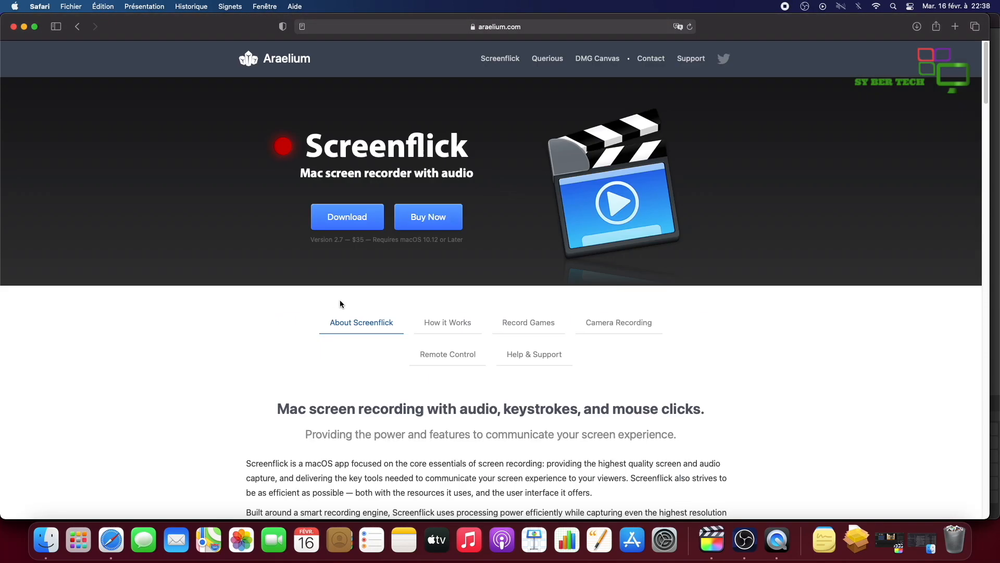
pyautogui.click(427, 216)
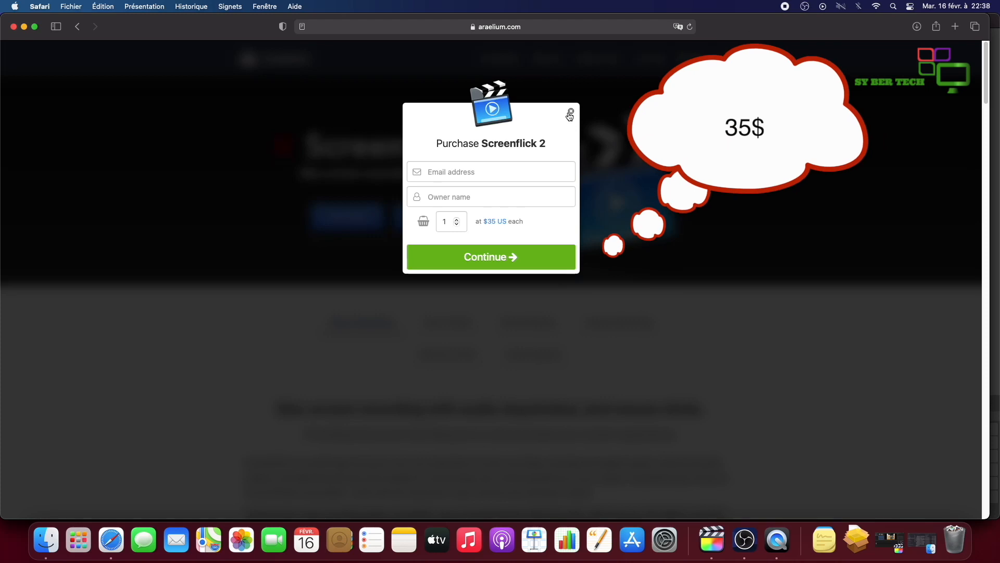
pyautogui.click(570, 113)
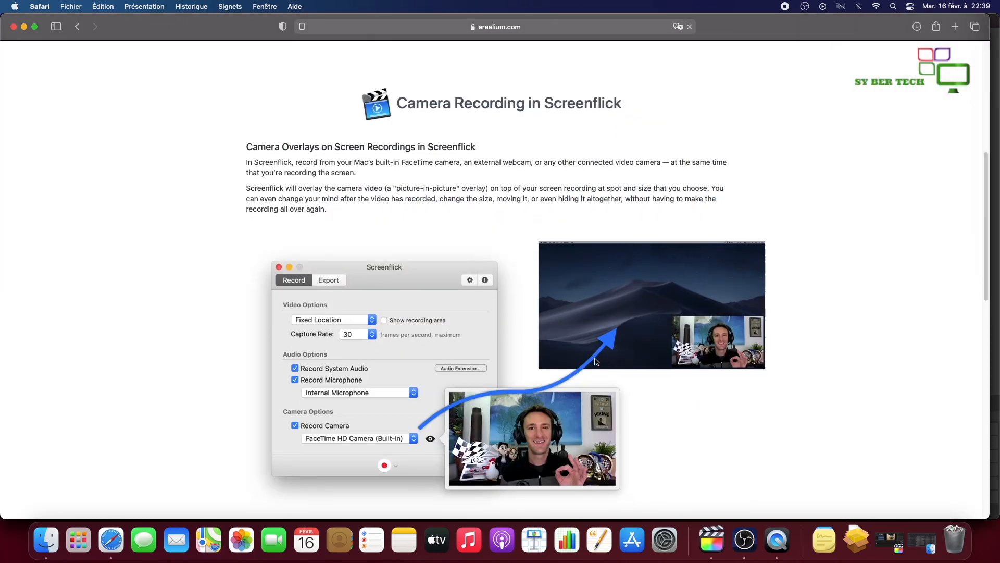
# - Examine the camera recording page, including the section on the Screenflick Camcorder companion app
pyautogui.scroll(-10, 597, 361)
pyautogui.scroll(-3, 594, 360)
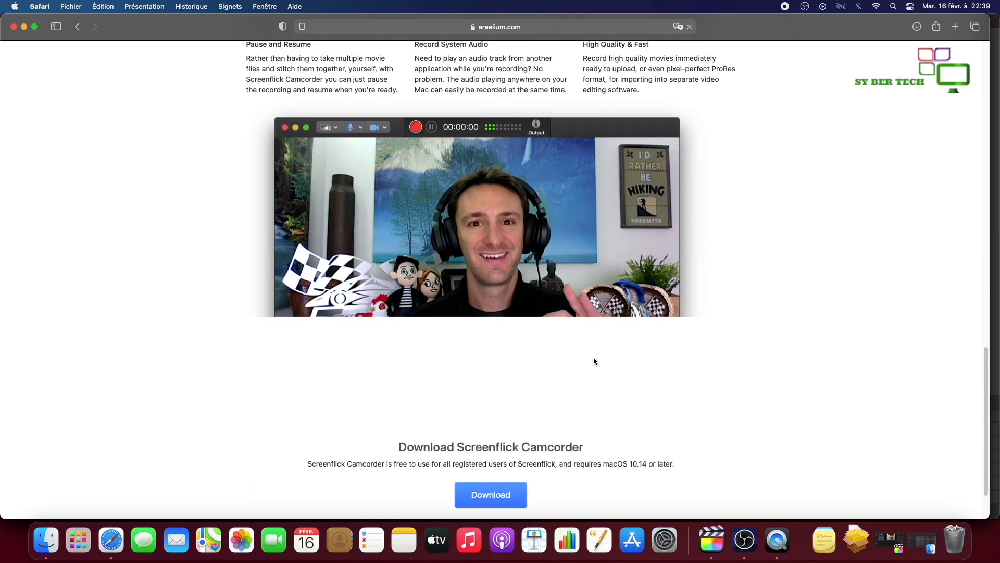
pyautogui.scroll(-2, 594, 361)
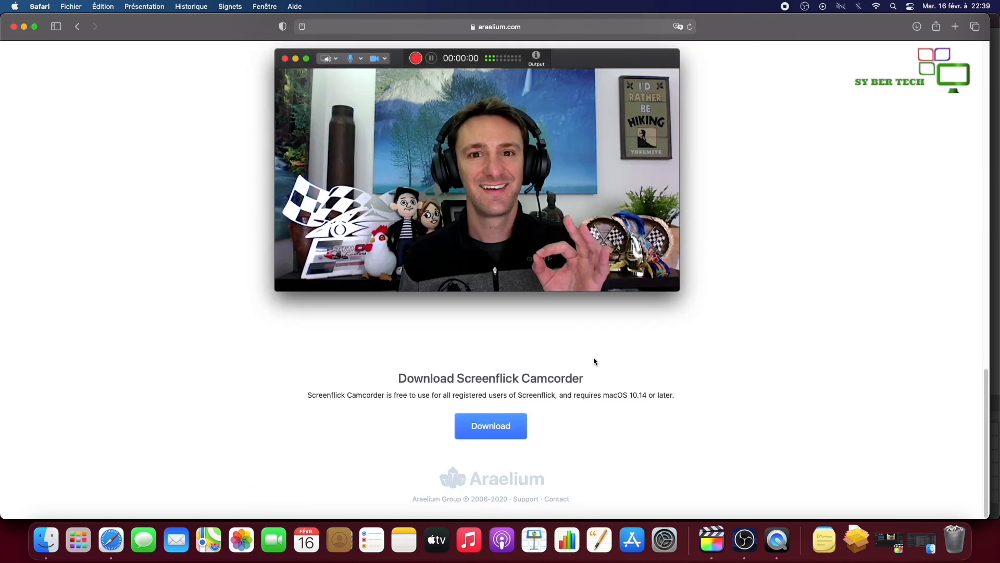
pyautogui.scroll(5, 594, 359)
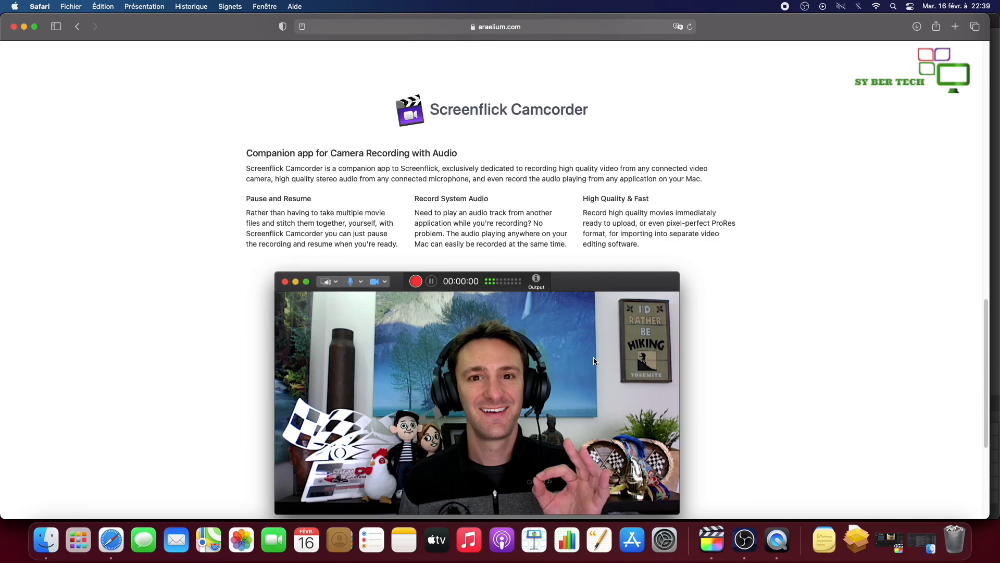
pyautogui.scroll(8, 594, 361)
pyautogui.scroll(10, 594, 361)
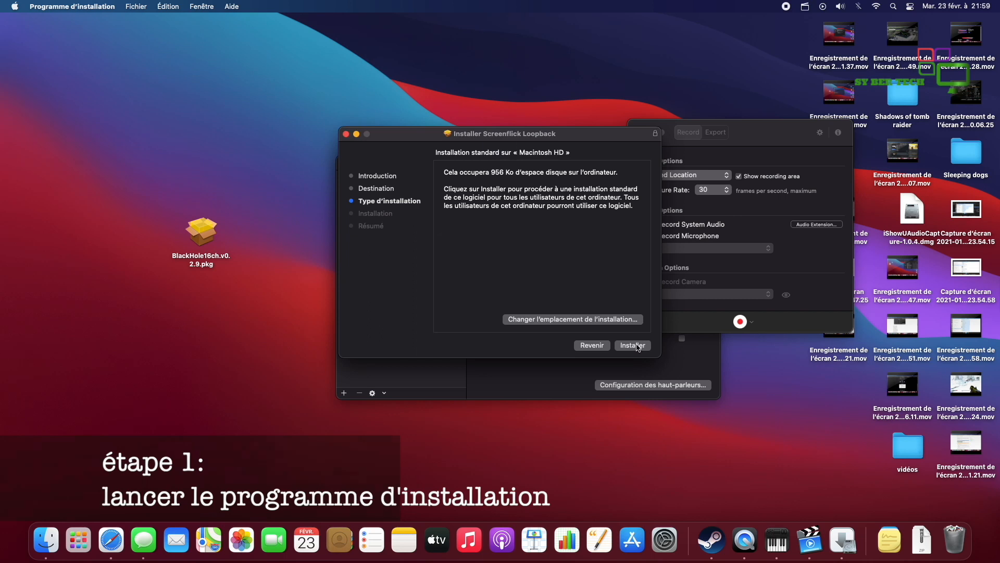
# - Start the standard installation of Screenflick Loopback on Macintosh HD
pyautogui.click(633, 345)
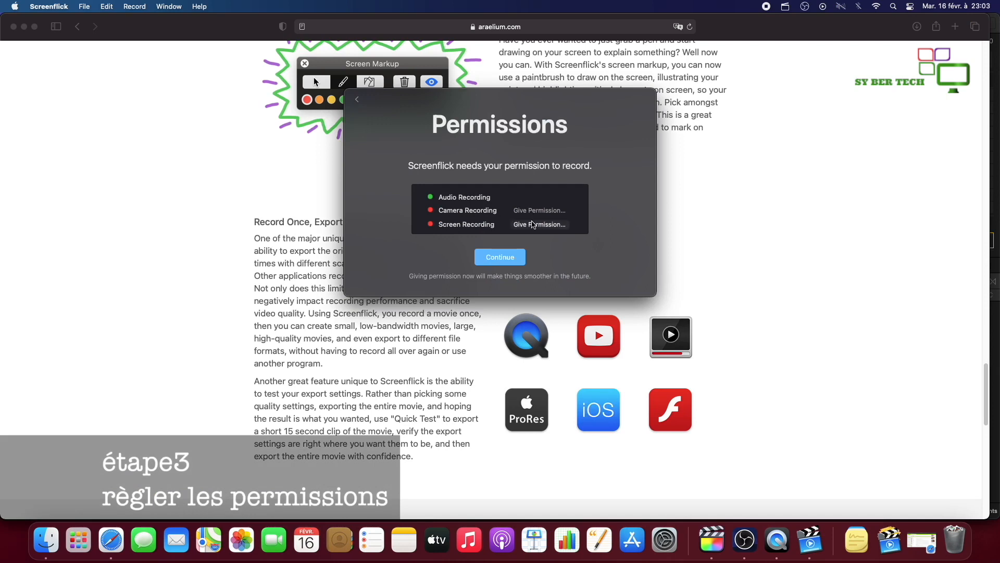
# - Grant Screenflick camera access and allow it to record the screen in the privacy preferences
pyautogui.click(534, 214)
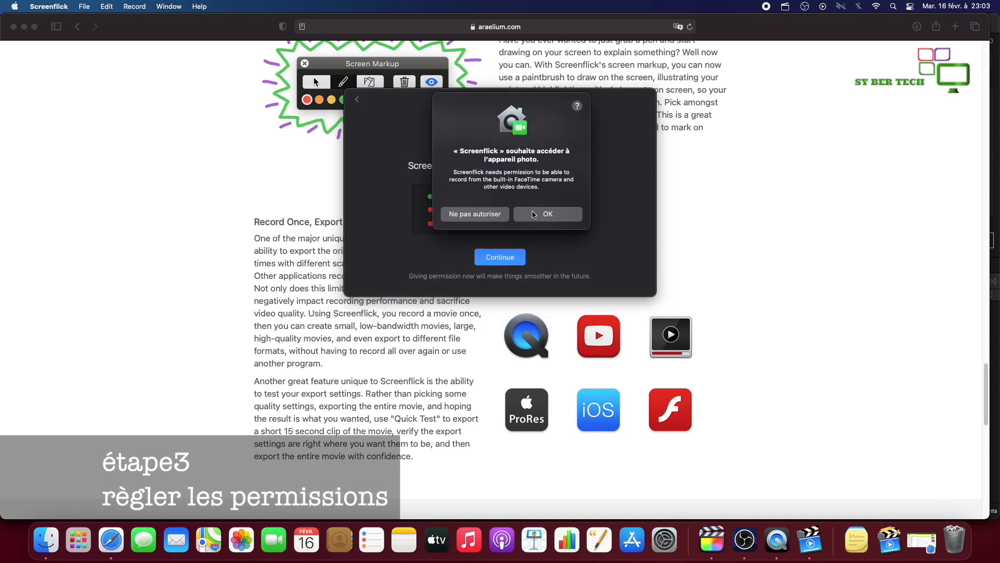
pyautogui.click(534, 215)
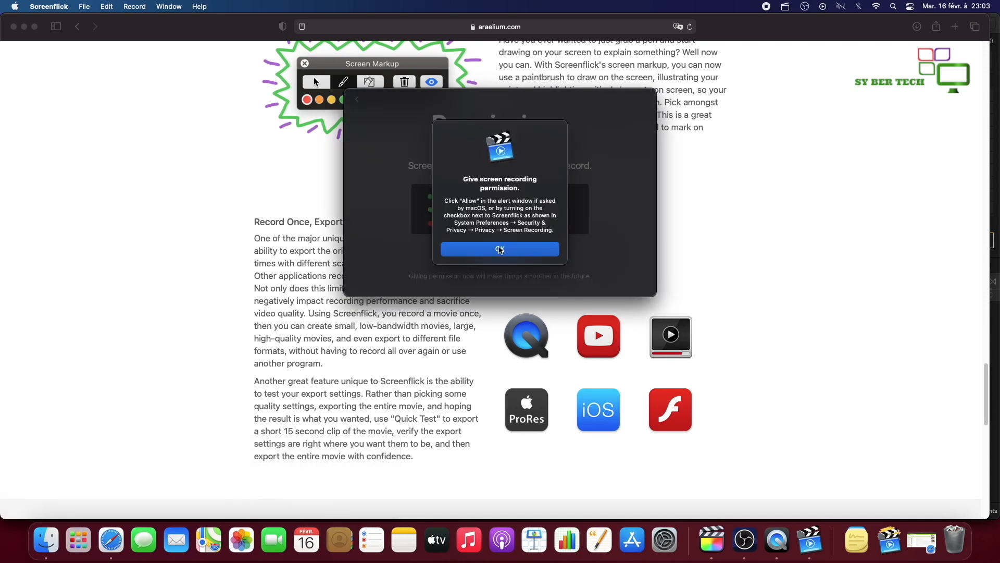
pyautogui.click(499, 250)
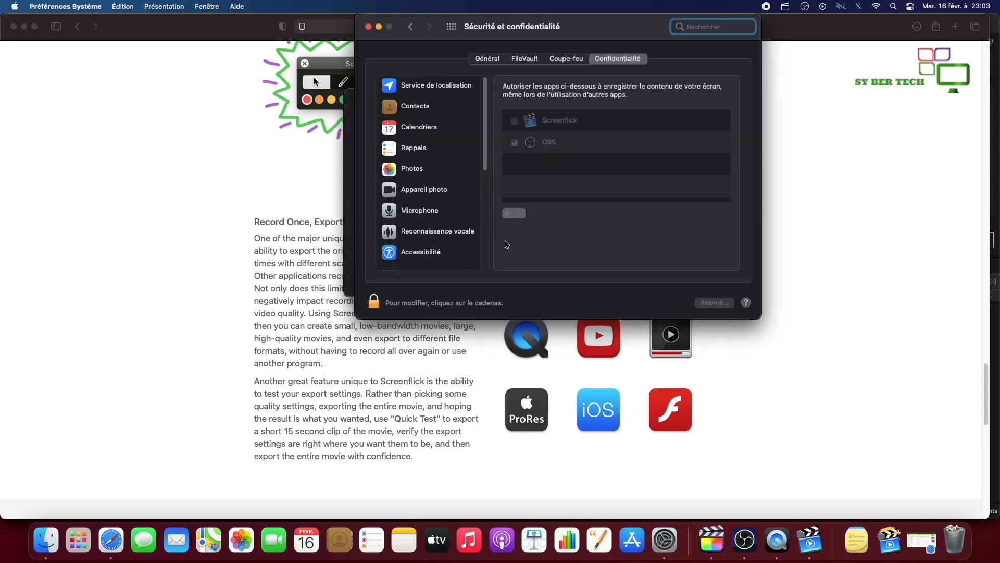
pyautogui.click(519, 121)
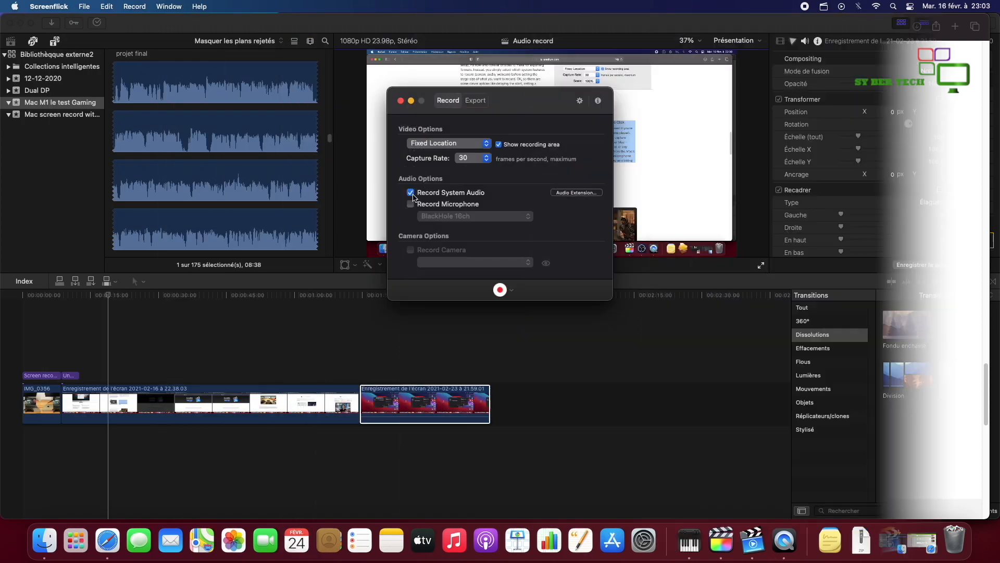
# - Check whether the Screenflick Loopback plugin for system audio recording is installed
pyautogui.click(562, 195)
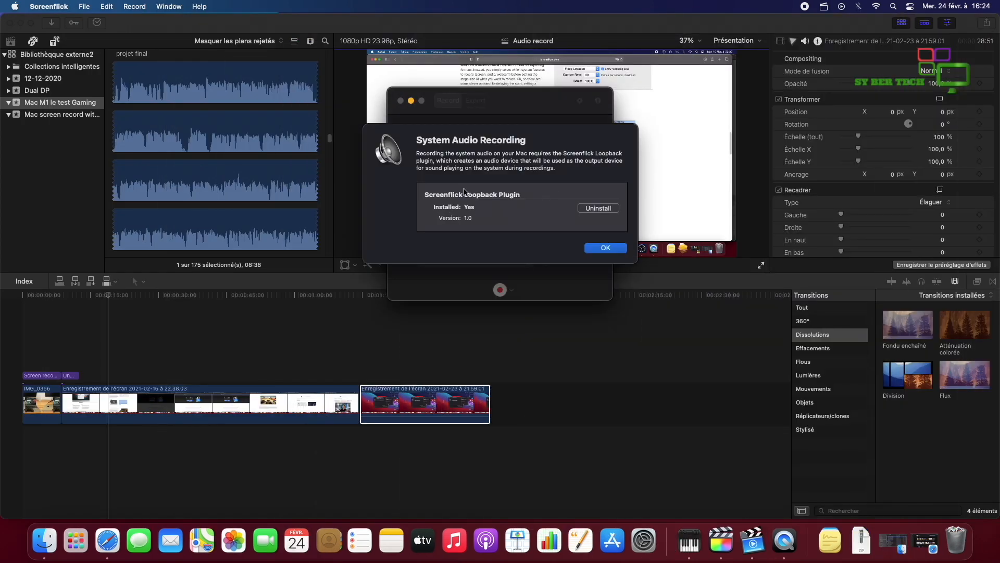
pyautogui.click(604, 248)
# - Enable microphone recording alongside system audio and choose Yeti X as the microphone
pyautogui.click(410, 203)
pyautogui.click(472, 217)
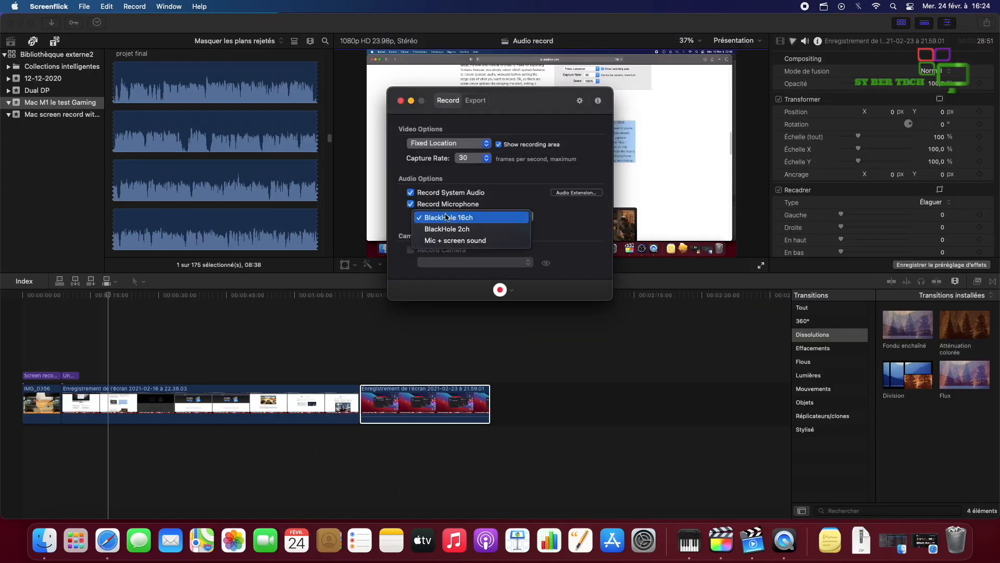
pyautogui.click(411, 207)
pyautogui.click(412, 206)
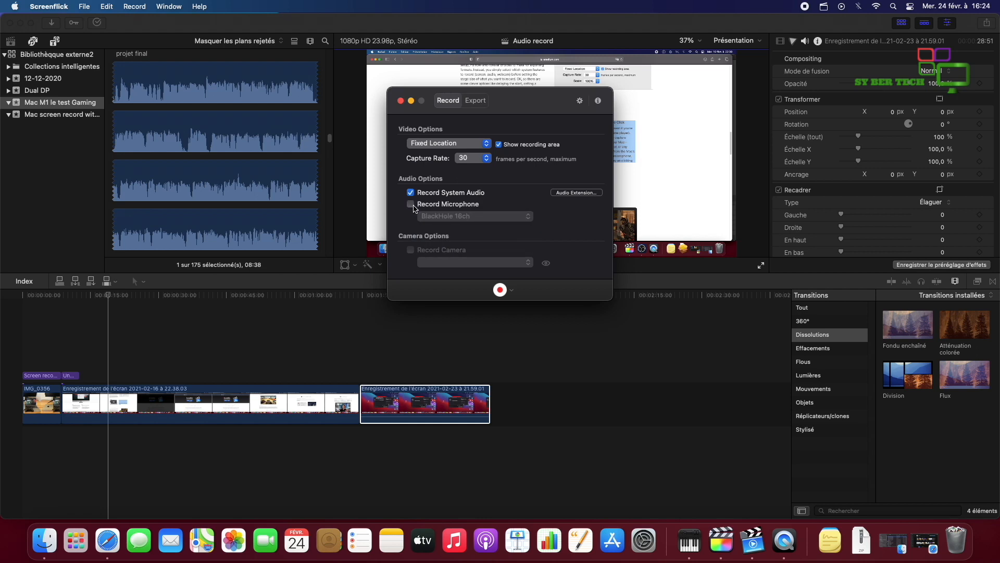
pyautogui.click(411, 205)
pyautogui.click(466, 217)
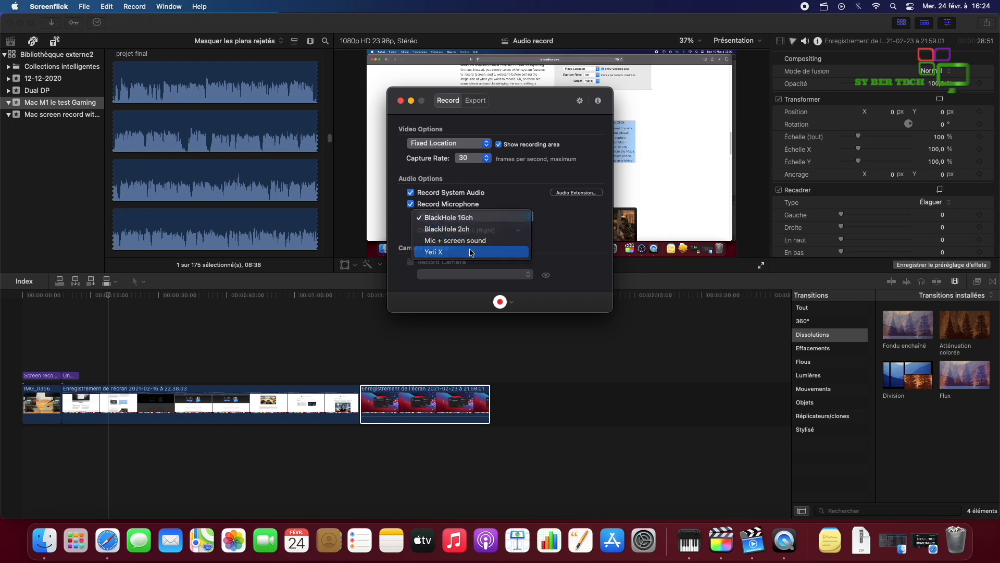
pyautogui.click(470, 253)
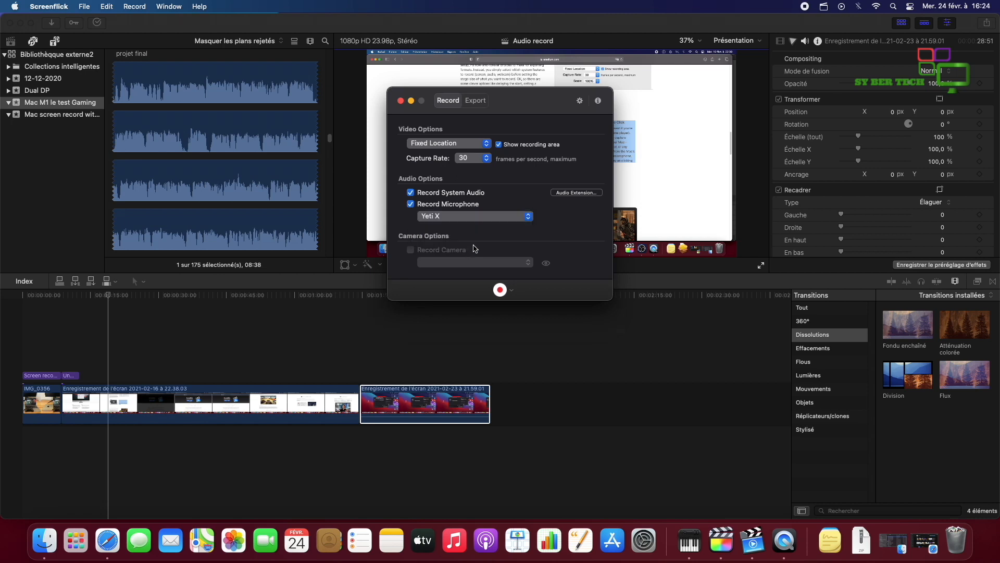
# - Look through the camera-follow modes, the capture rate setting and the timed recording options, keeping Fixed Location and 30 fps
pyautogui.click(471, 146)
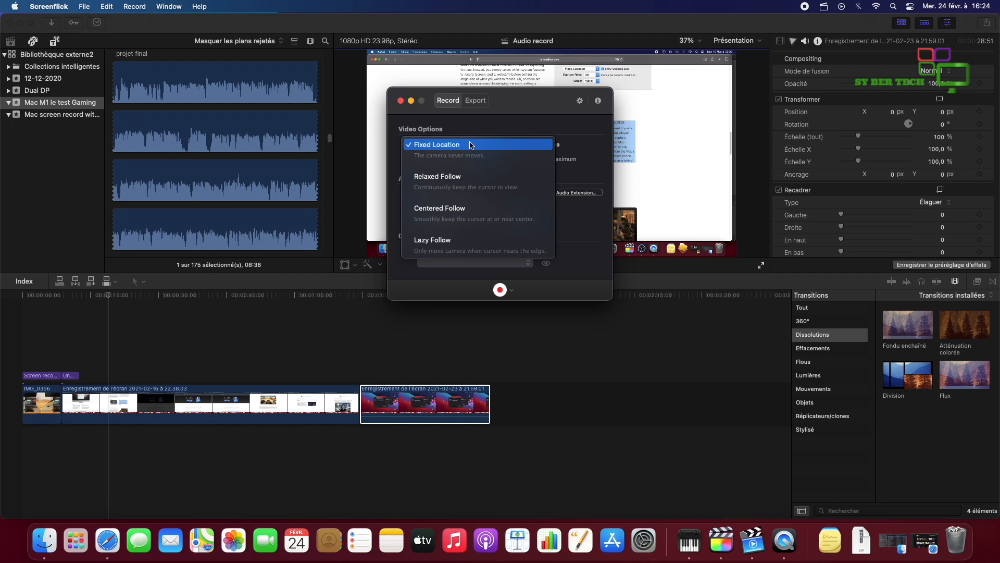
pyautogui.click(470, 146)
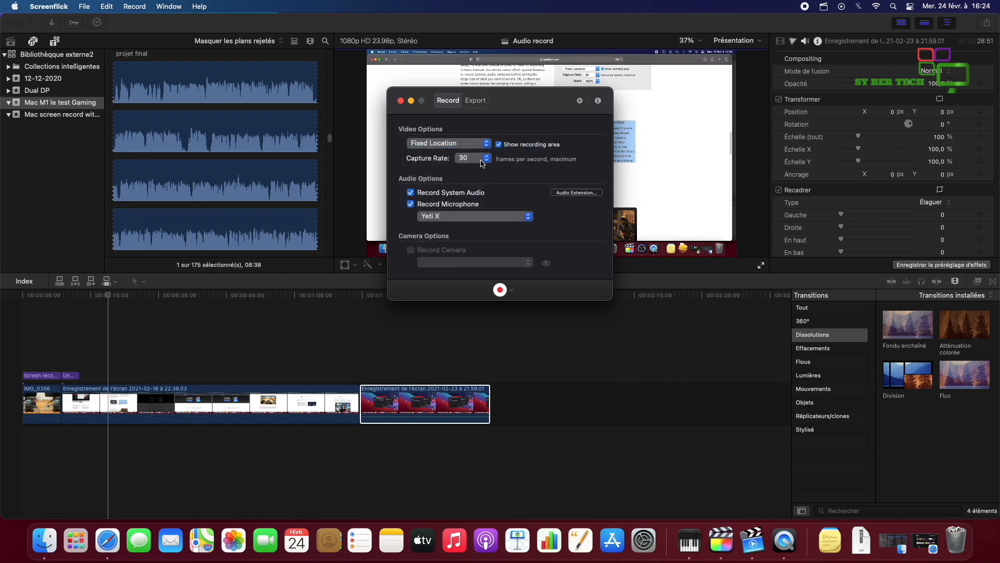
pyautogui.click(483, 164)
pyautogui.click(512, 173)
pyautogui.click(512, 291)
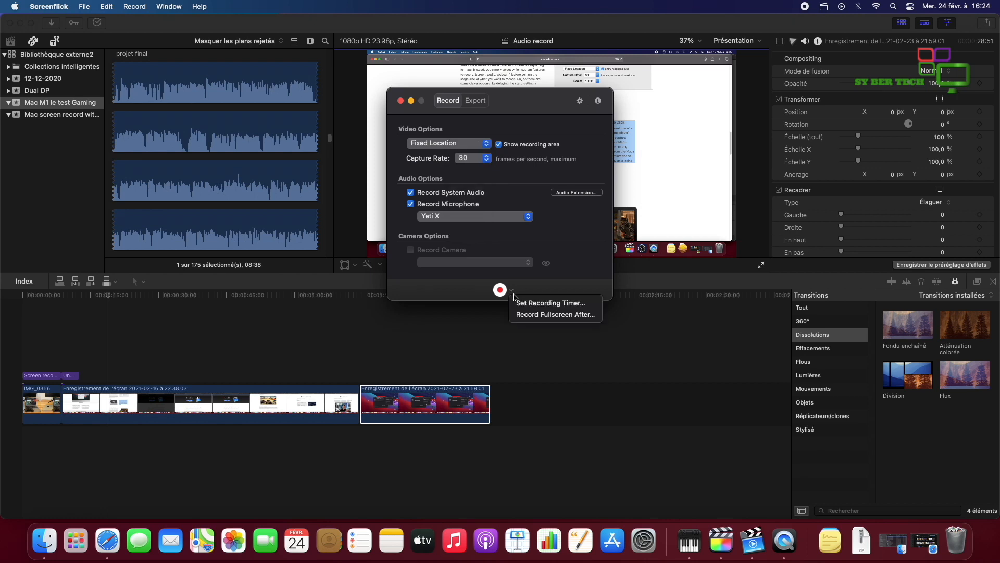
pyautogui.click(549, 268)
# - Open the recorded movie's export settings and examine its emblem, keyboard event and mouse event options
pyautogui.click(475, 100)
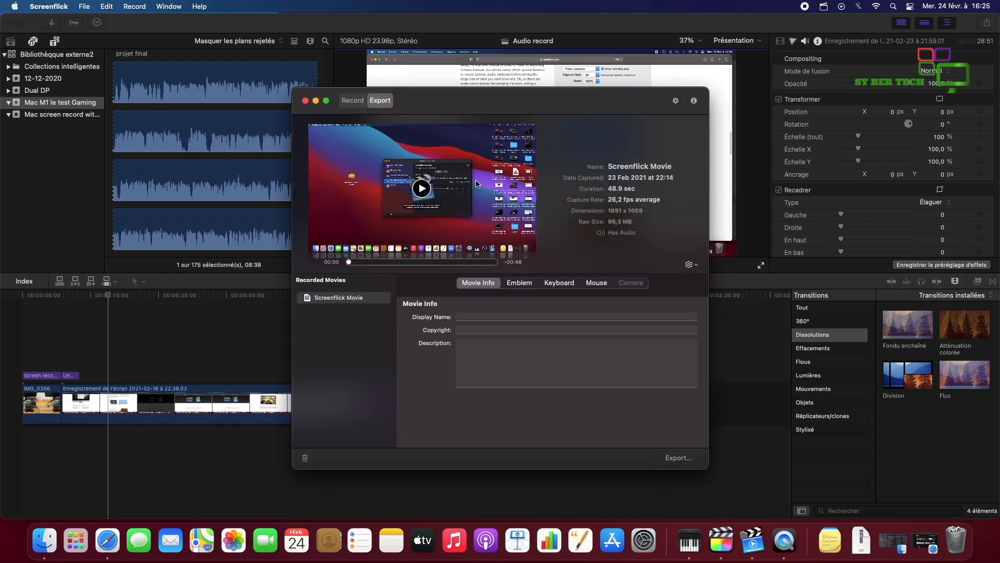
pyautogui.click(533, 286)
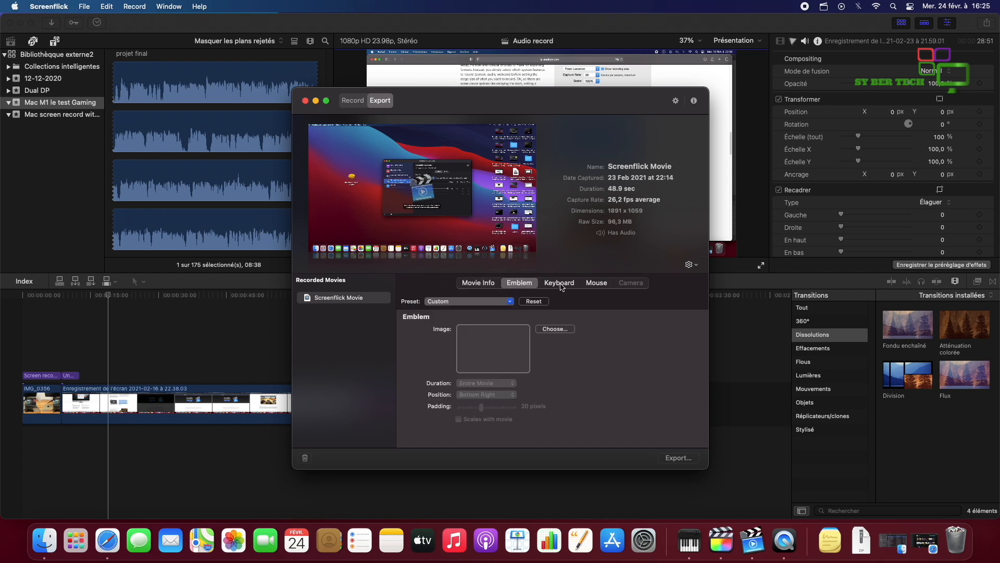
pyautogui.click(539, 286)
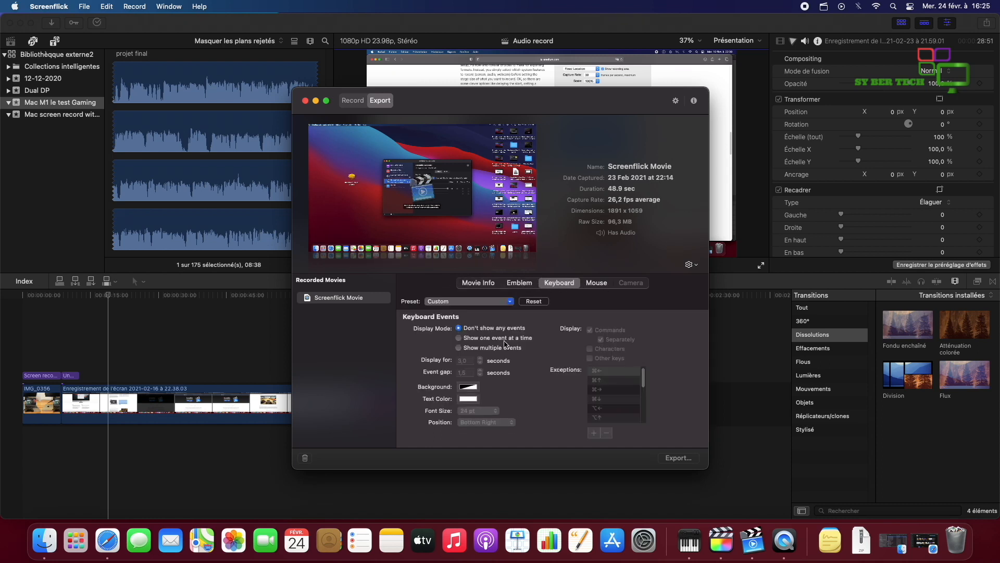
pyautogui.click(597, 283)
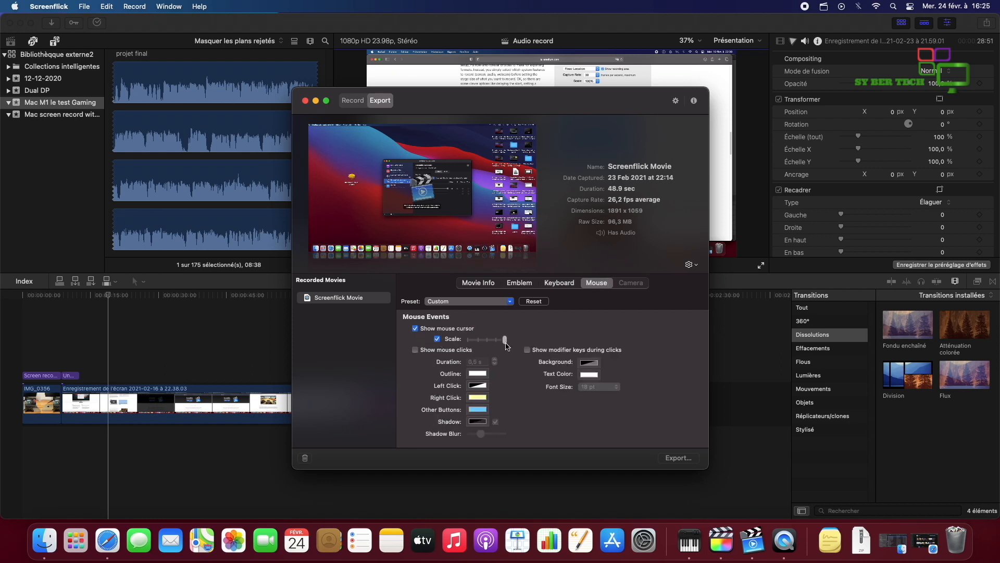
# - Try showing mouse clicks in the exported movie and open the left-click color for editing
pyautogui.click(415, 350)
pyautogui.click(478, 386)
pyautogui.click(415, 350)
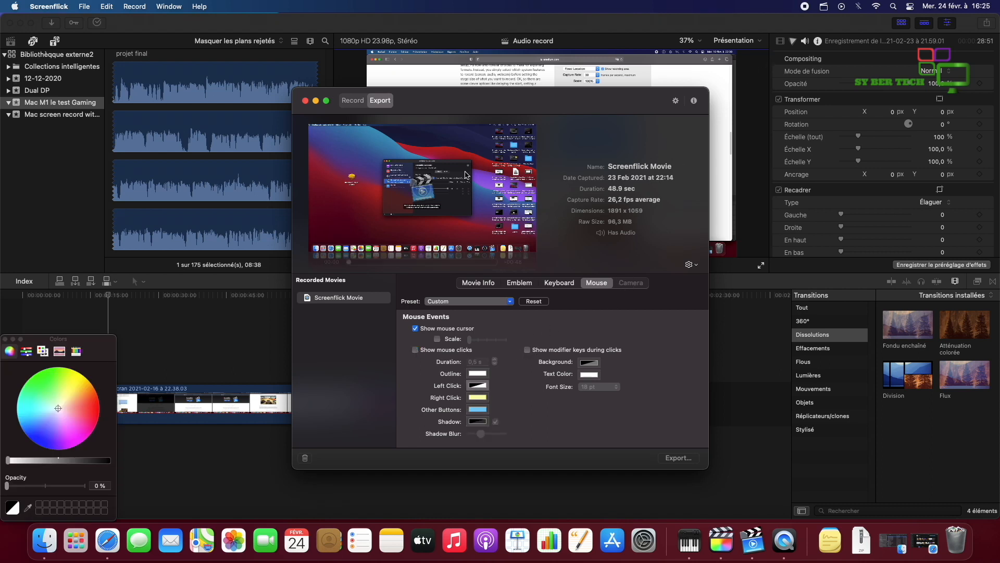
# - Preview the recorded movie at a midway point and again from near its start, checking the movie info and mouse options
pyautogui.click(422, 190)
pyautogui.click(400, 262)
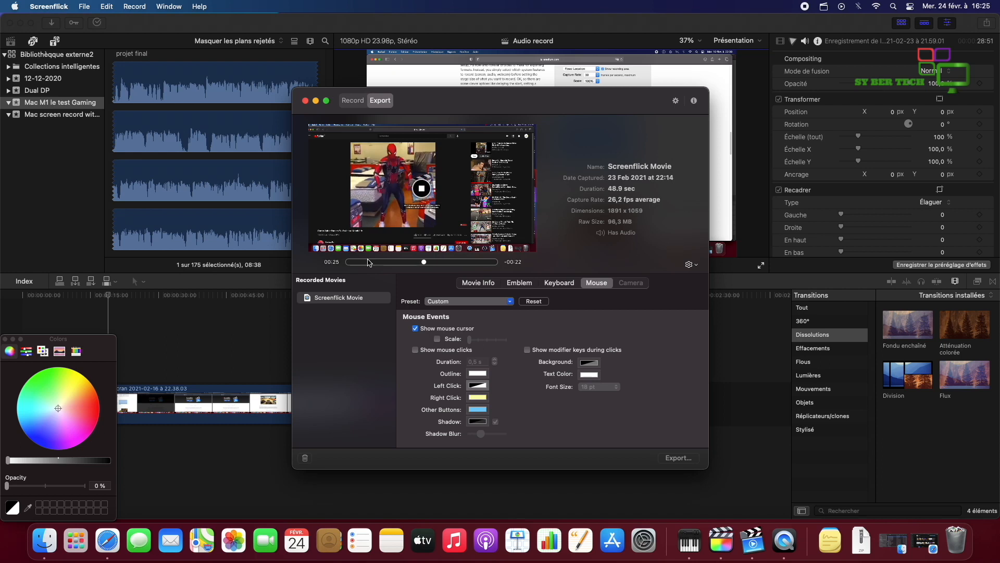
pyautogui.moveTo(368, 262); pyautogui.dragTo(350, 265)
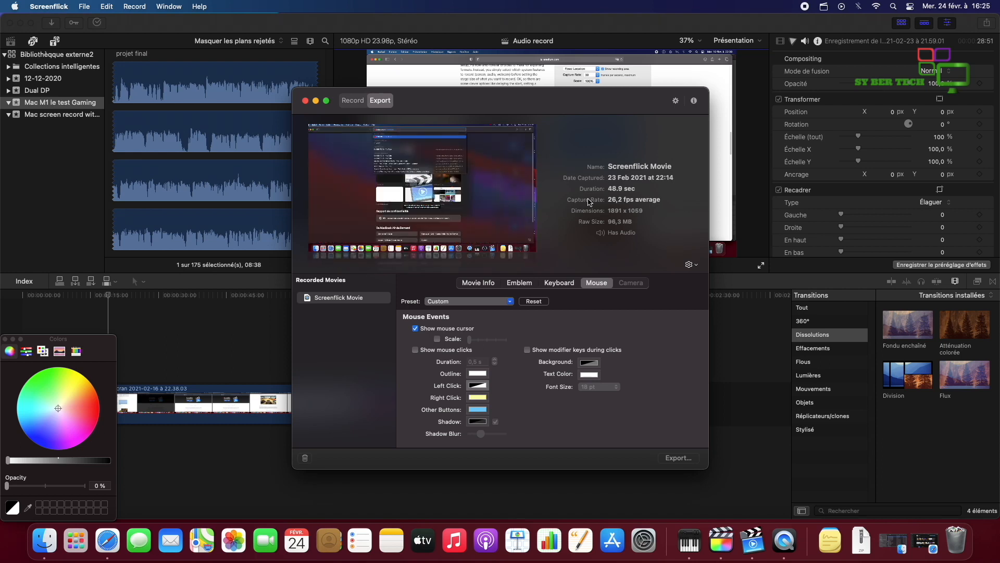
pyautogui.click(461, 289)
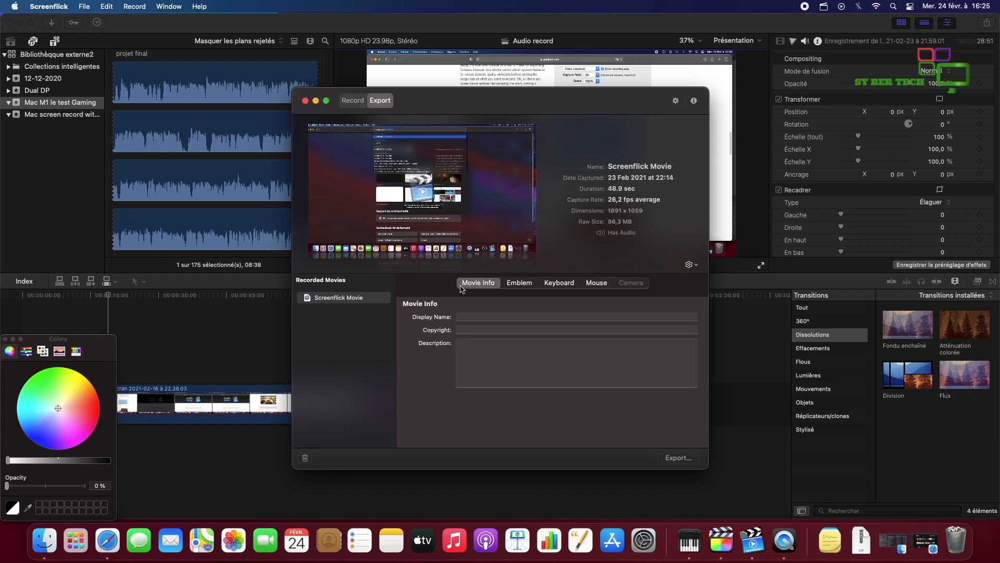
pyautogui.click(596, 283)
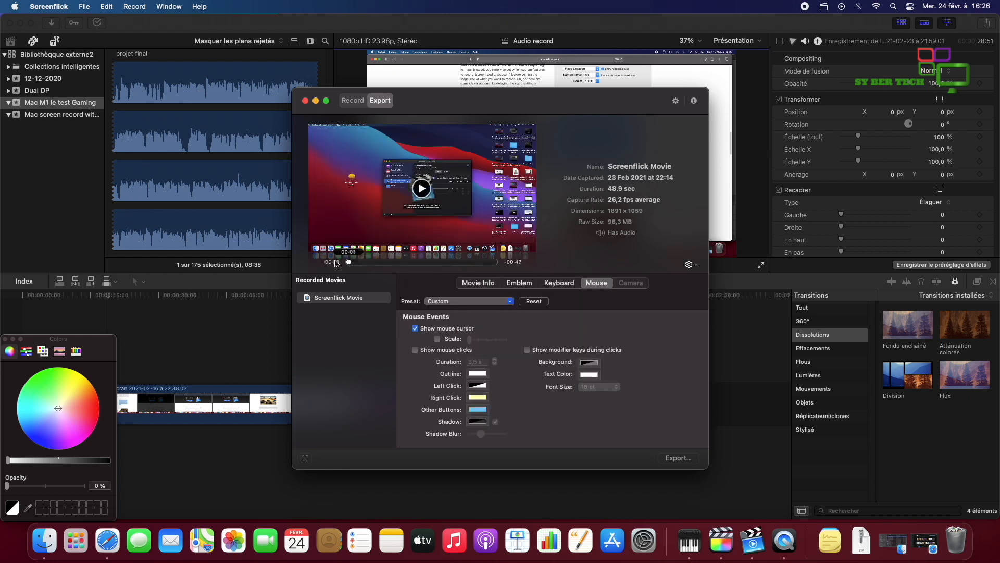
pyautogui.click(423, 189)
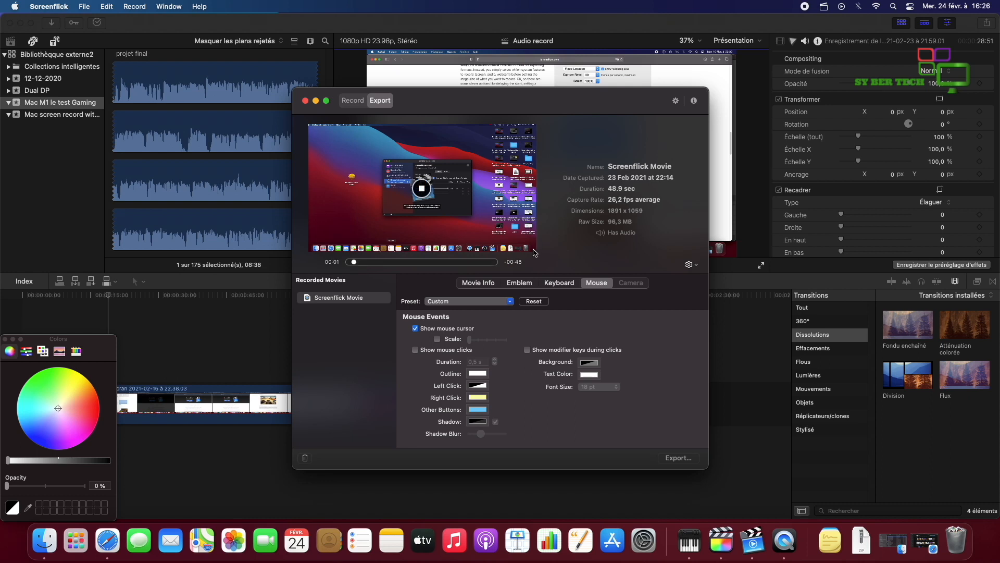
# - Close the Screenflick window and resume the saved Monument 2 game, entering the chapter Le Vestibule
pyautogui.click(306, 101)
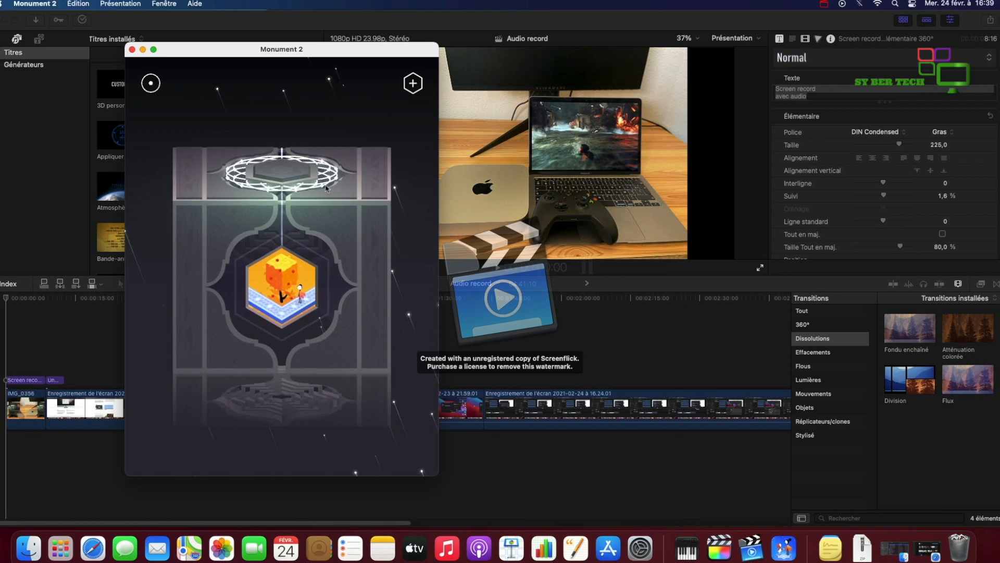
pyautogui.click(326, 187)
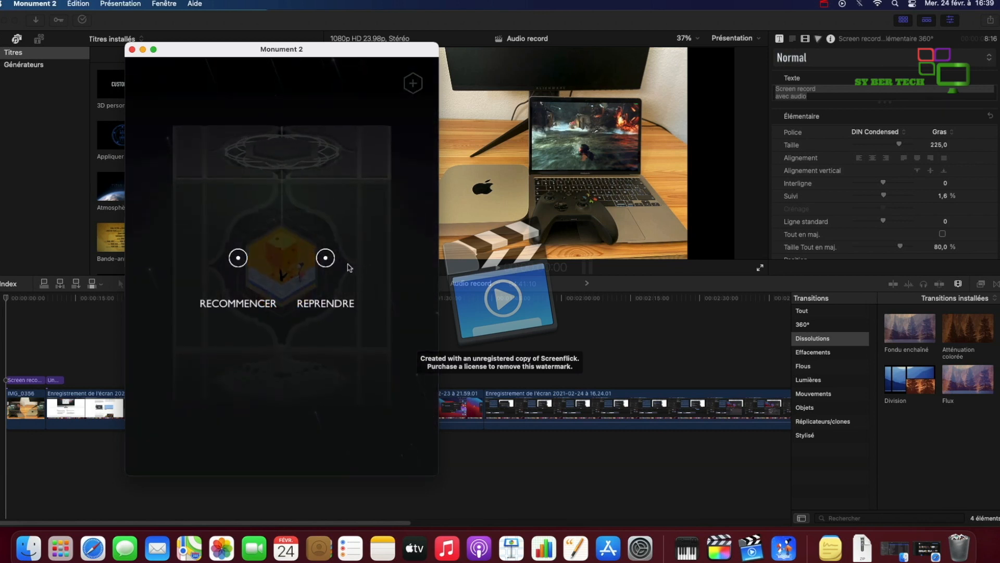
pyautogui.click(326, 258)
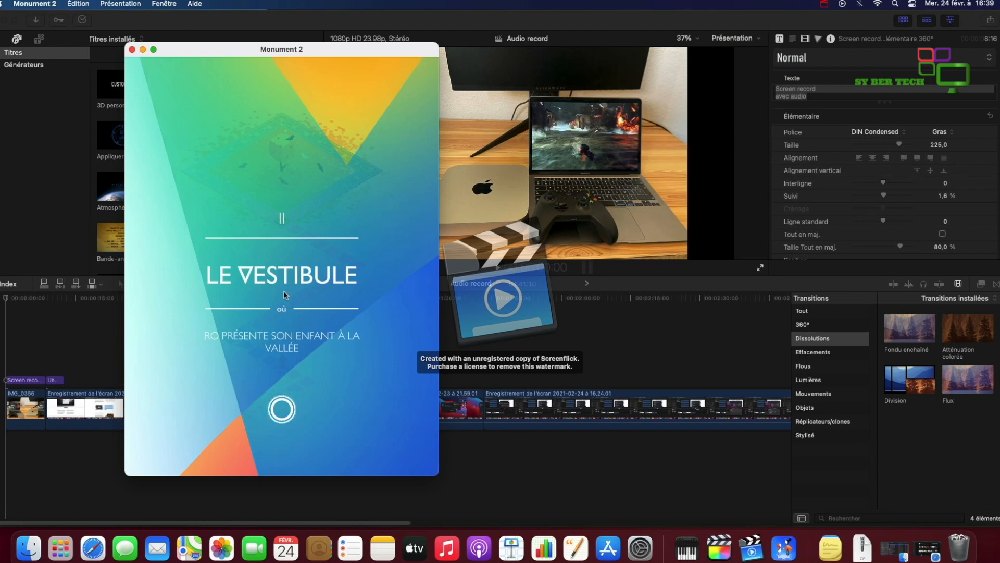
pyautogui.click(234, 336)
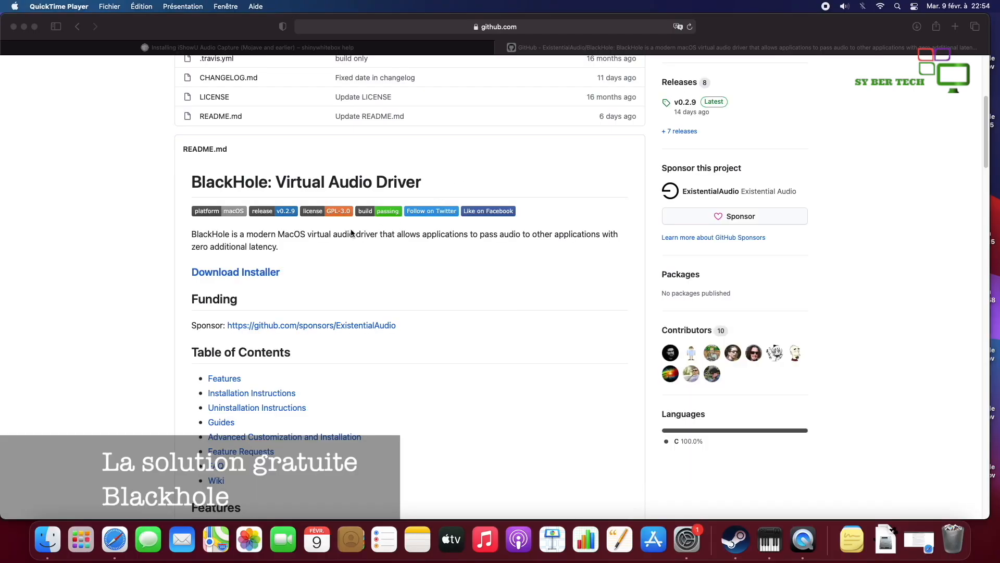
# - Review the BlackHole GitHub page, covering the features, the installation and uninstallation instructions, and the guides
pyautogui.scroll(-1, 331, 343)
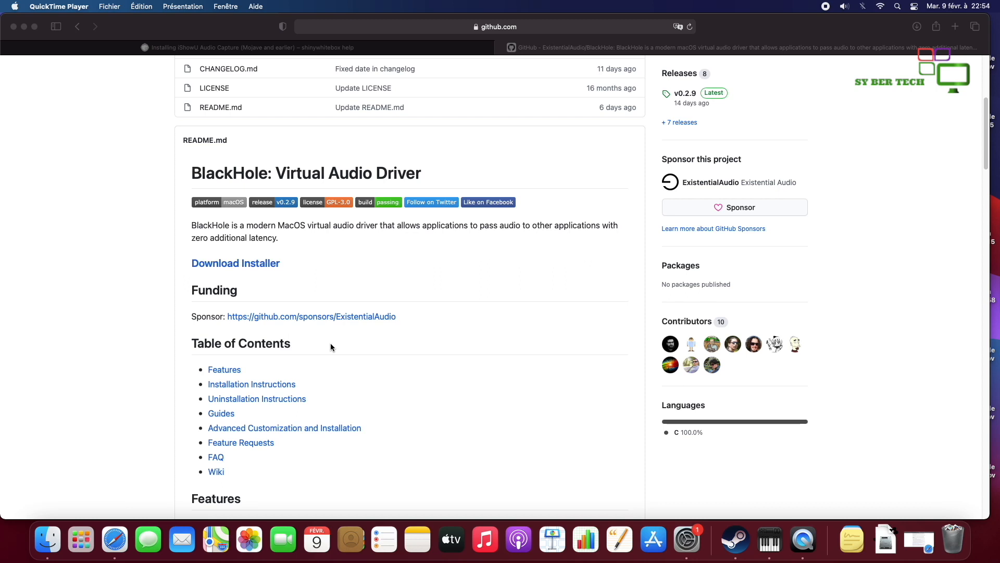
pyautogui.click(253, 264)
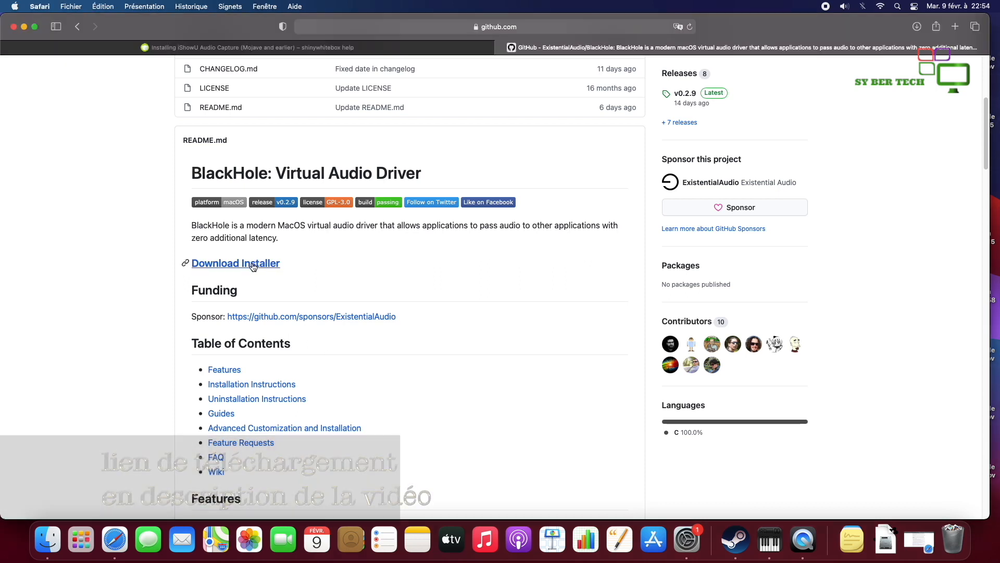
pyautogui.scroll(-3, 314, 331)
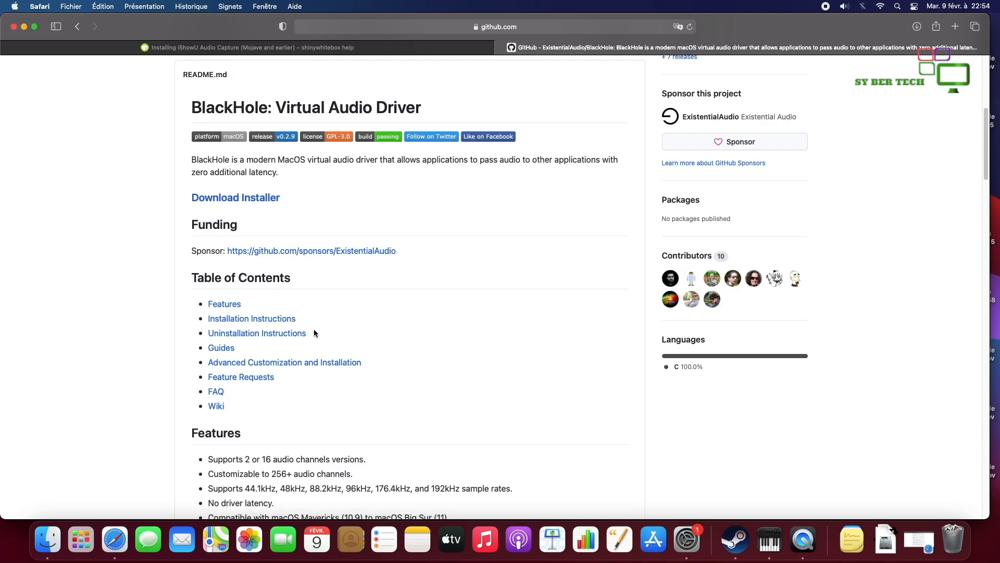
pyautogui.scroll(-15, 314, 332)
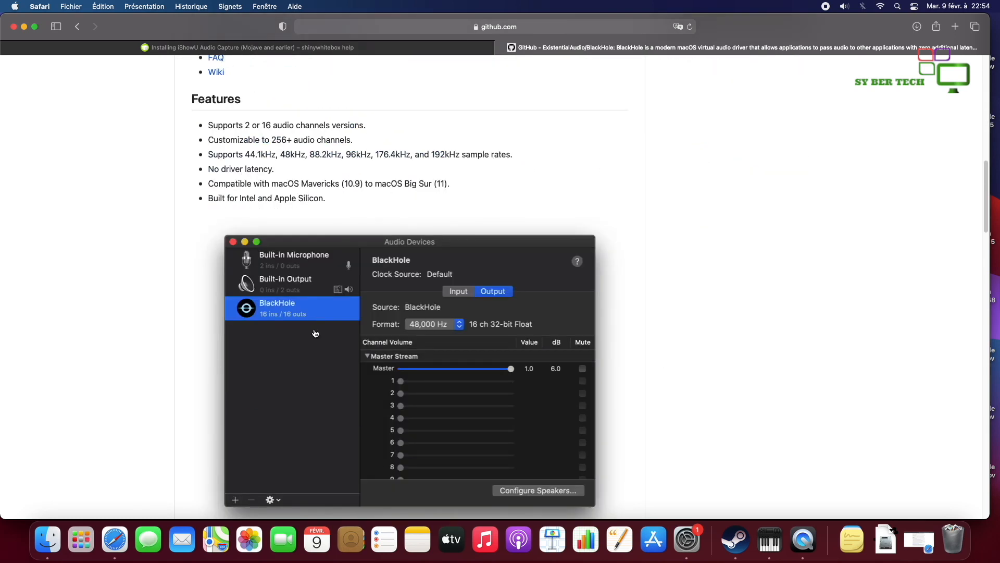
pyautogui.scroll(-8, 315, 334)
pyautogui.scroll(-17, 315, 333)
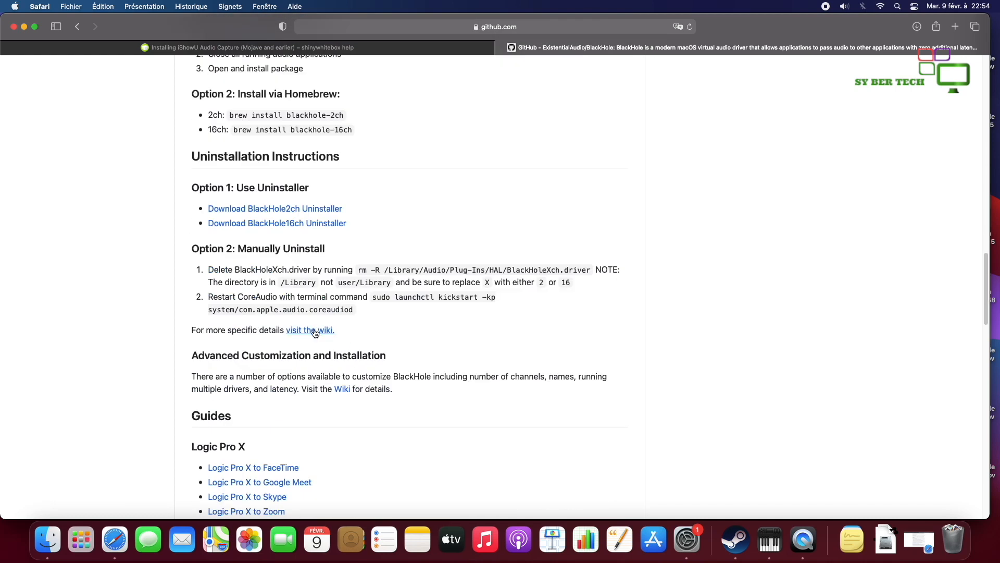
pyautogui.scroll(-2, 315, 333)
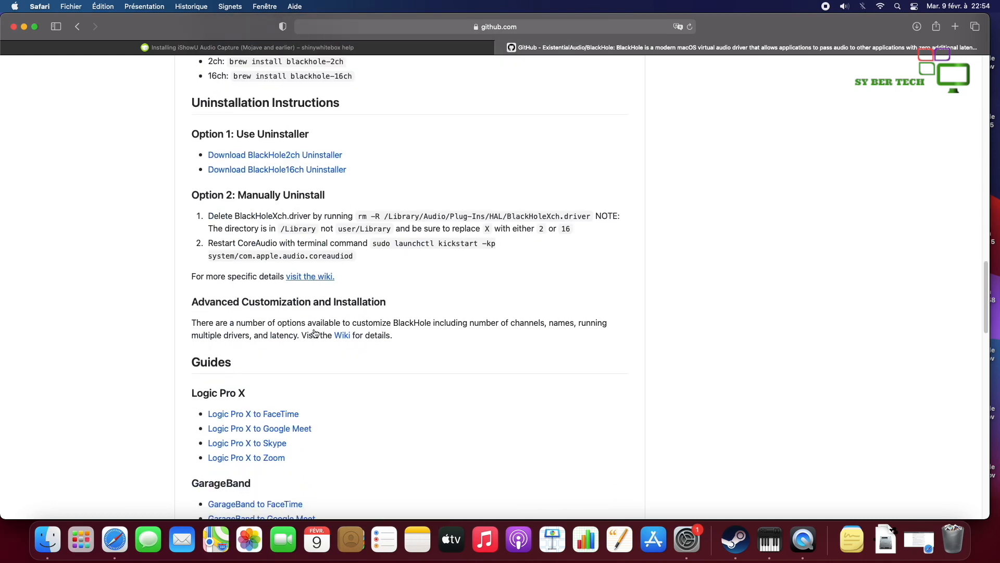
pyautogui.scroll(20, 315, 334)
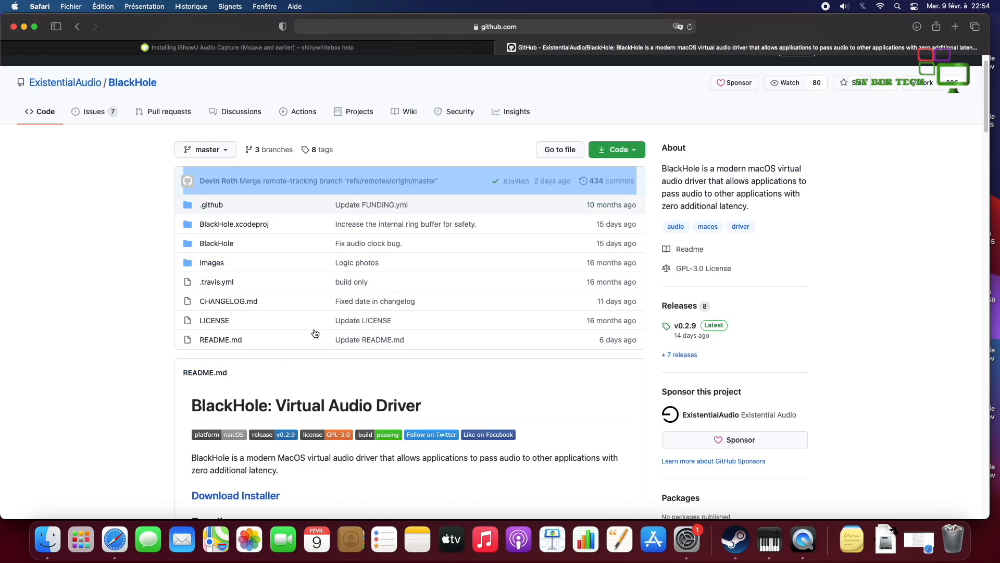
pyautogui.scroll(-3, 314, 332)
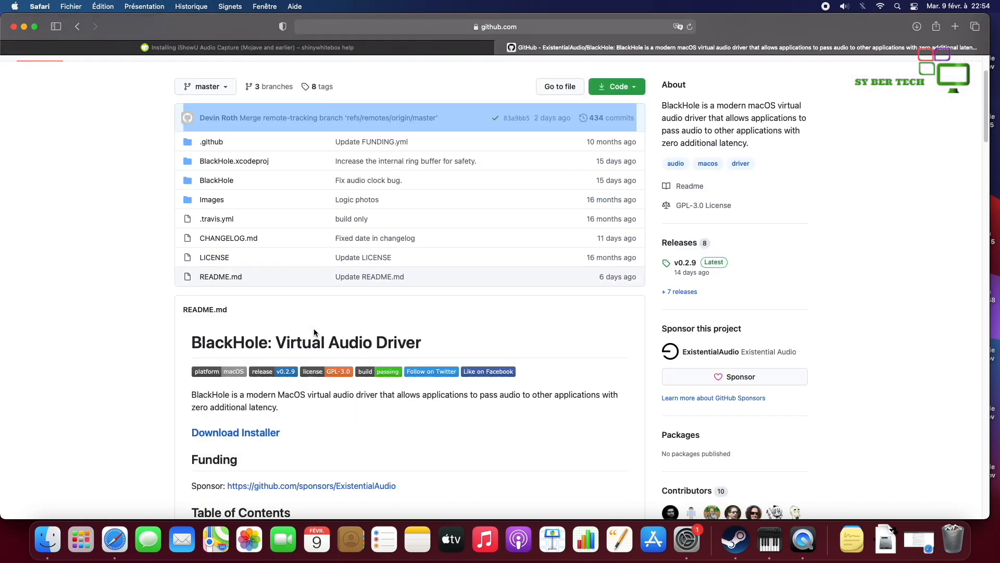
# - Open BlackHole's installer page, request the free Mac download, and run the standard installation of BlackHole 2ch v0.2.9
pyautogui.click(267, 433)
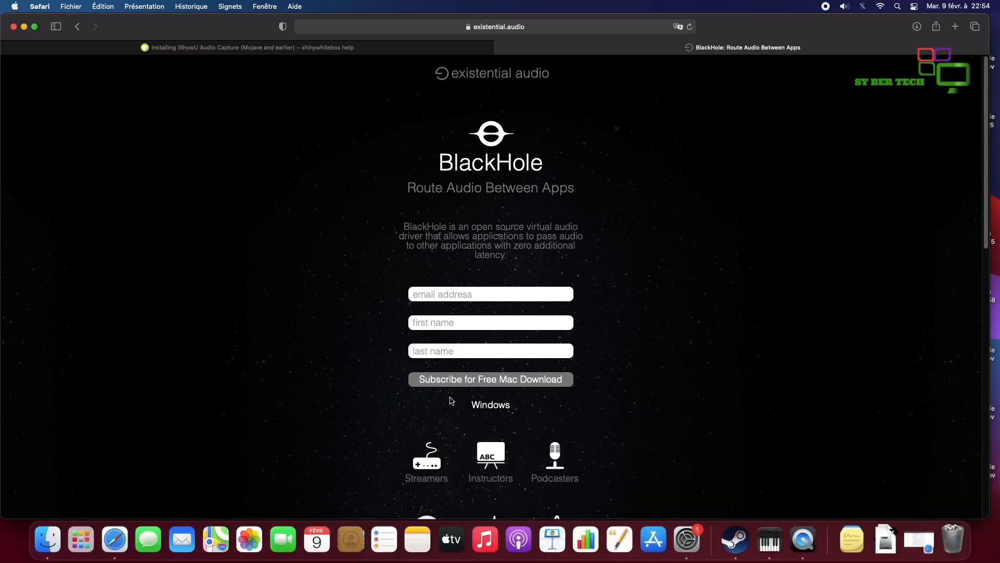
pyautogui.click(480, 384)
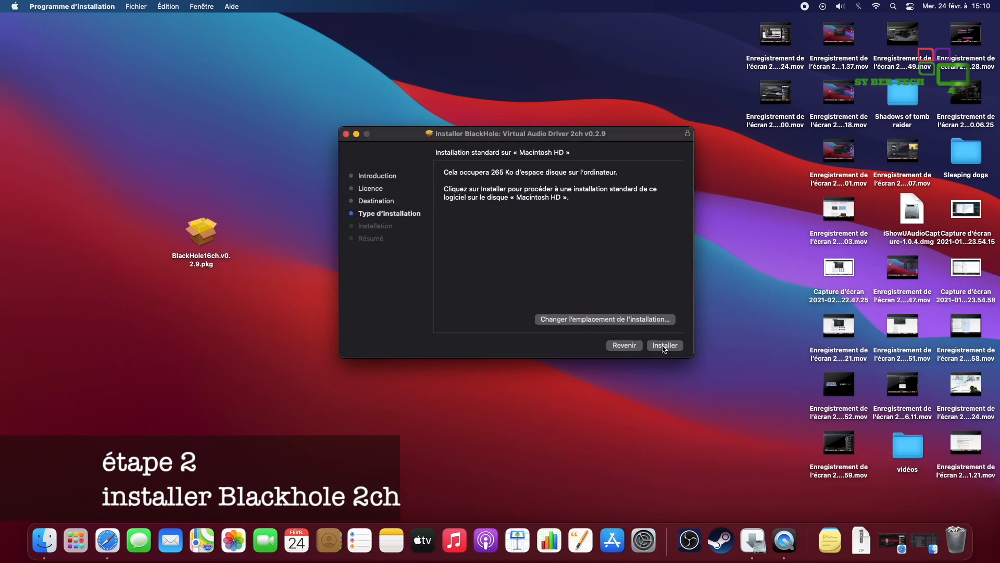
pyautogui.click(664, 346)
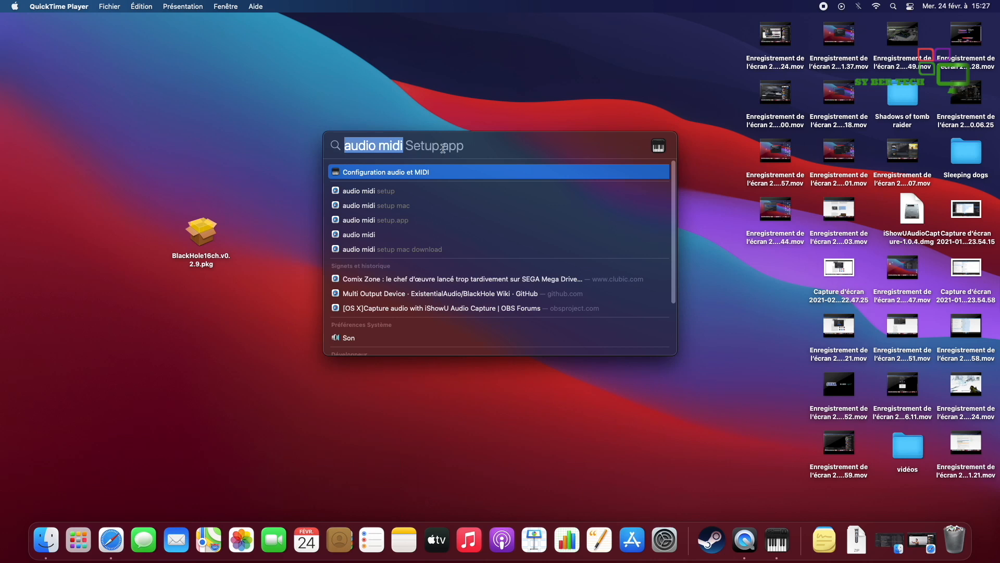
# - Switch to Configuration audio et MIDI and create a multi-output device
pyautogui.click(420, 175)
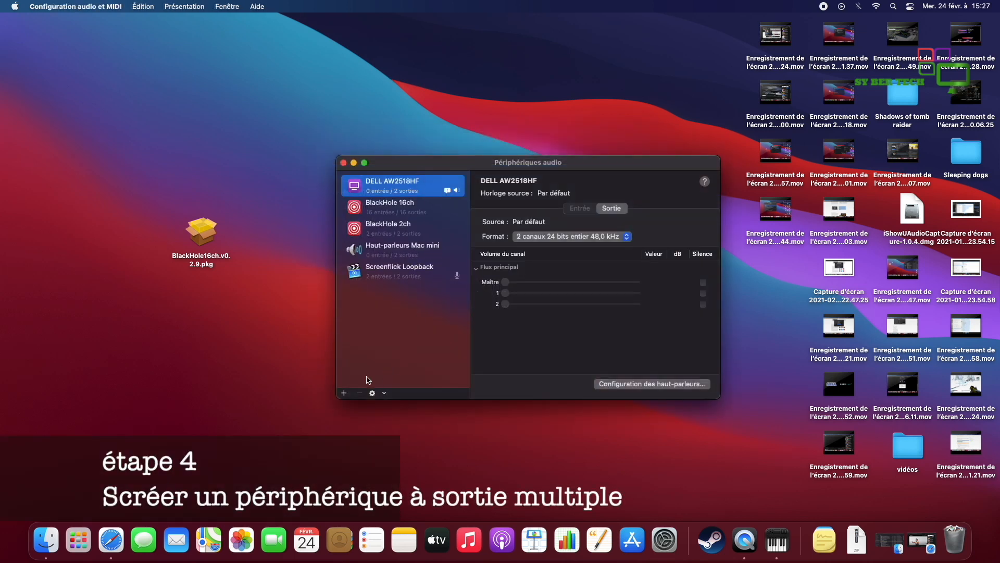
pyautogui.click(346, 393)
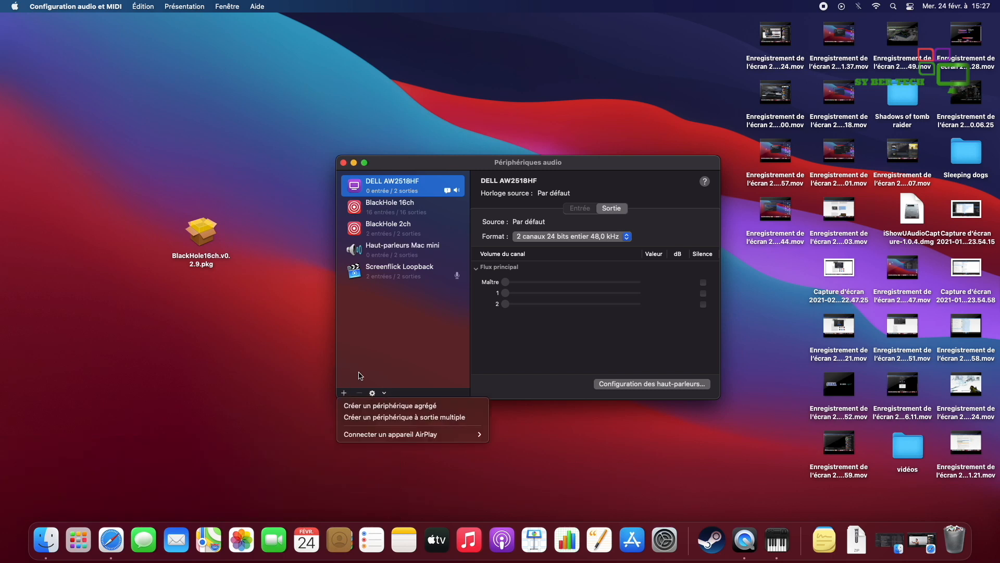
pyautogui.click(380, 417)
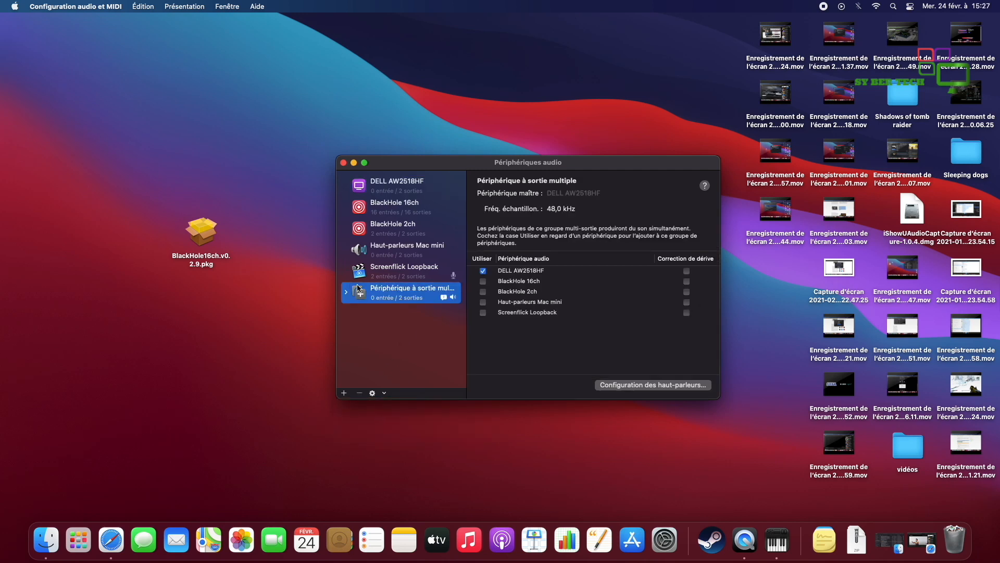
# - Make the multi-output device use BlackHole 2ch and Haut-parleurs Mac mini instead of DELL AW2518HF
pyautogui.click(483, 271)
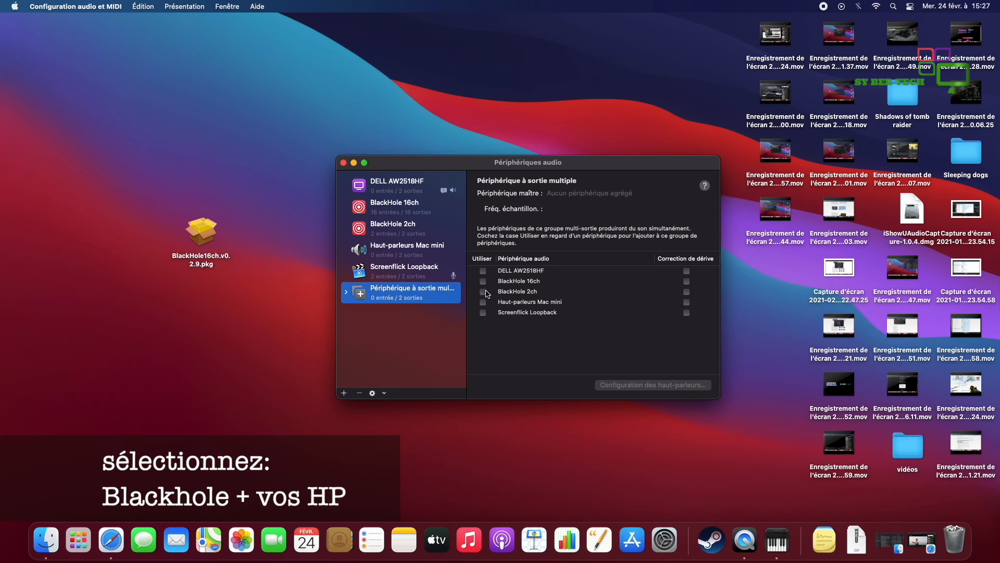
pyautogui.click(483, 292)
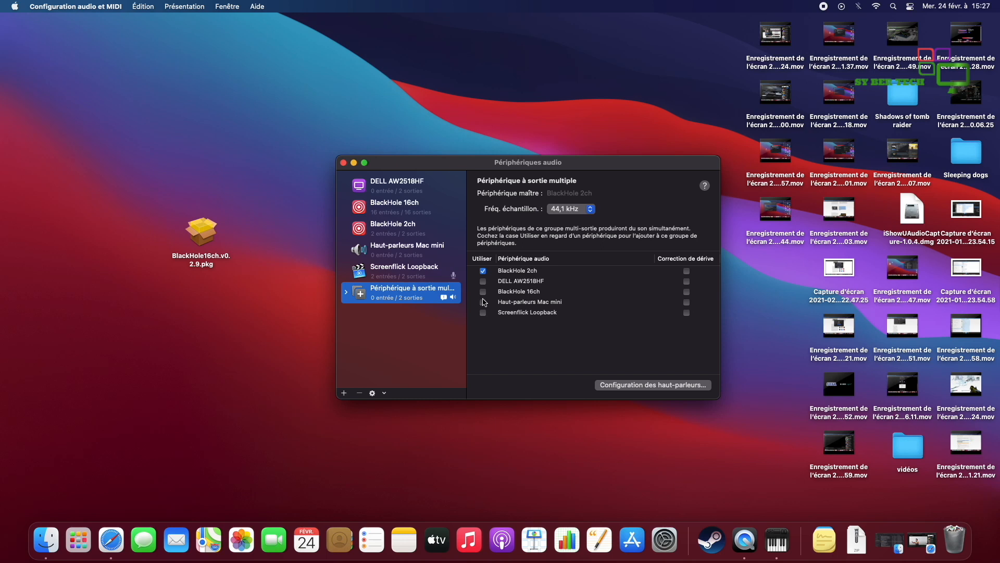
pyautogui.click(483, 302)
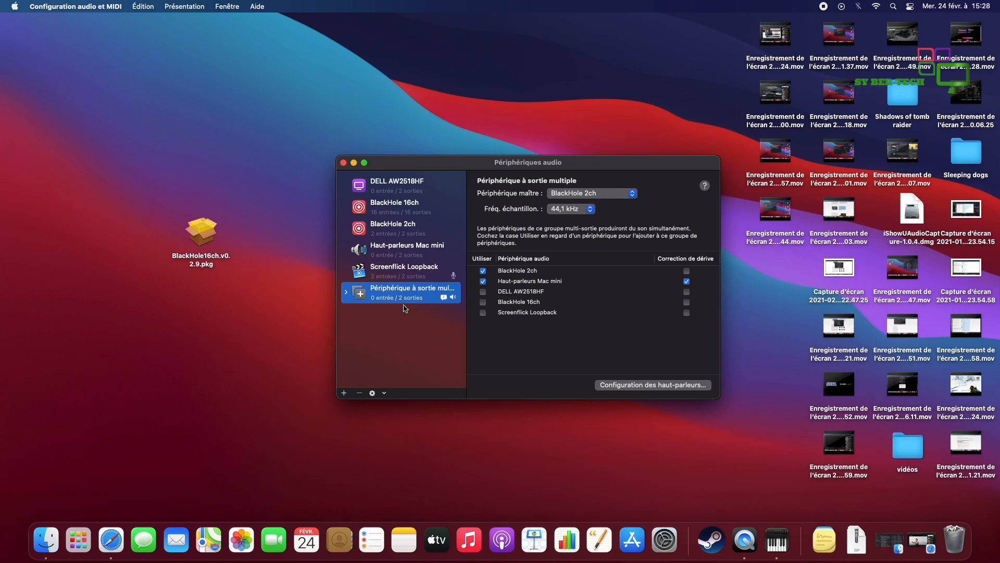
# - Rename the multi-output device as "Screen audio out"
pyautogui.doubleClick(397, 289)
pyautogui.click(397, 290)
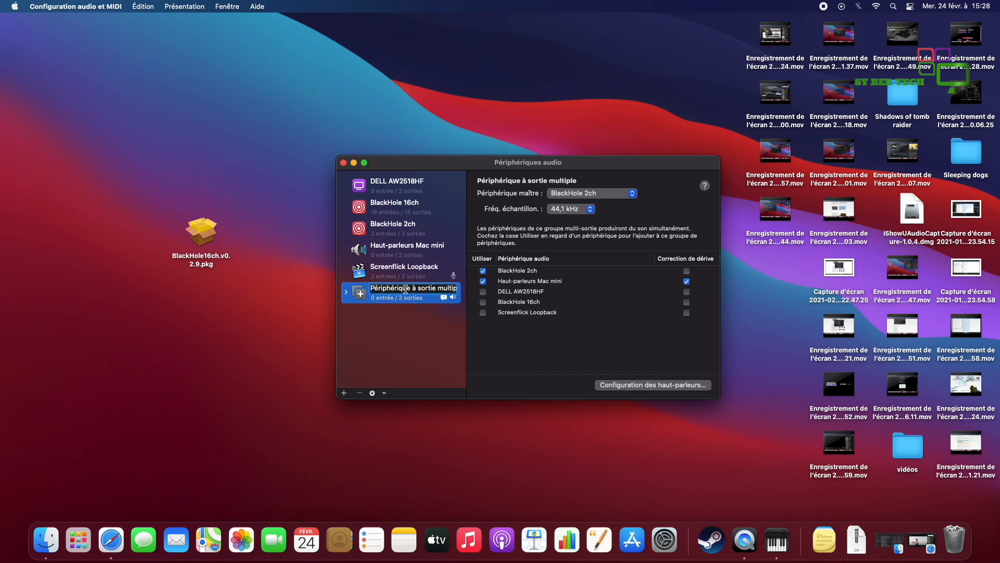
pyautogui.moveTo(455, 288); pyautogui.dragTo(363, 293)
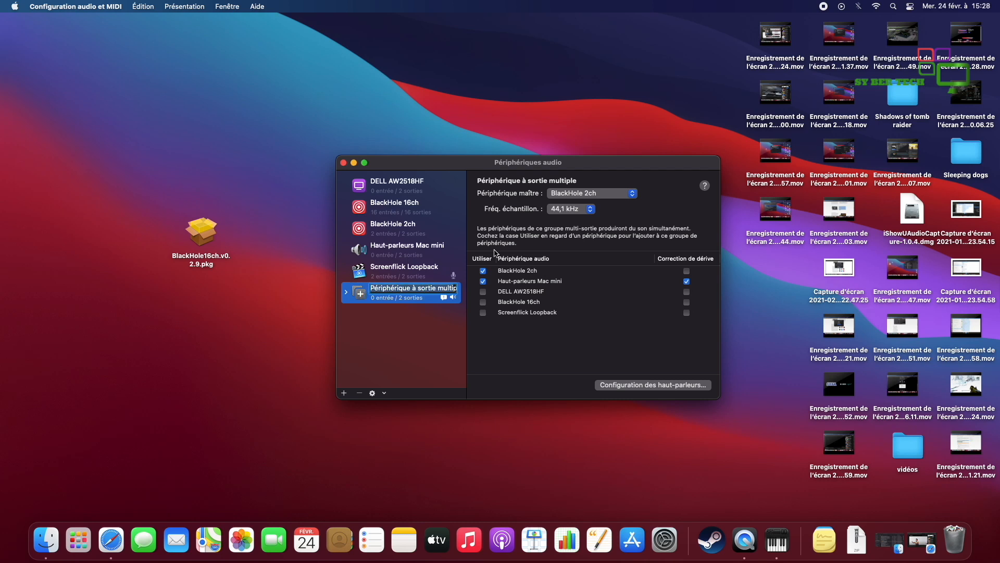
pyautogui.write('Screen pl')
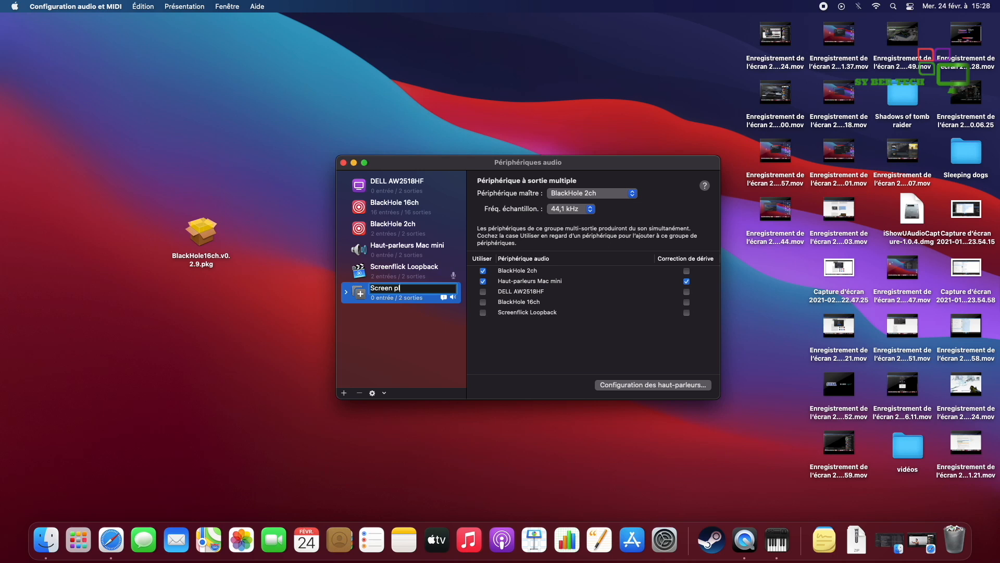
pyautogui.write('eaudio out')
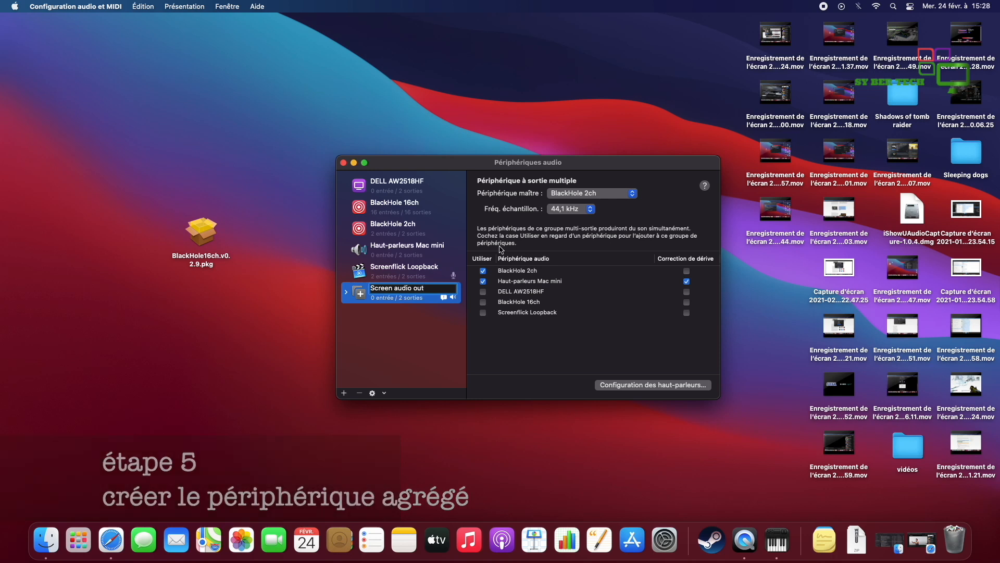
pyautogui.click(392, 322)
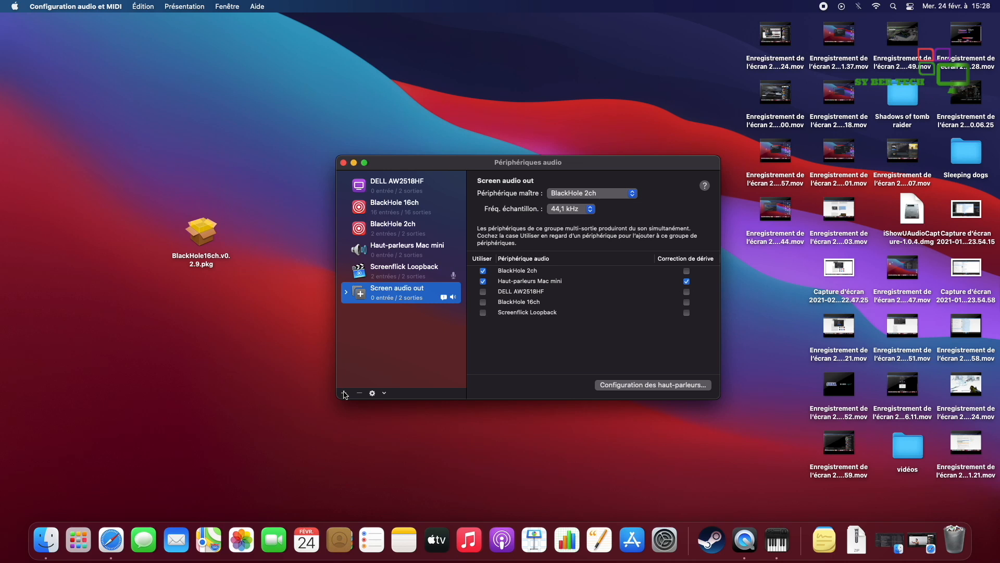
# - Create an aggregate device that uses BlackHole 2ch and the two-input Yeti X microphone
pyautogui.click(344, 393)
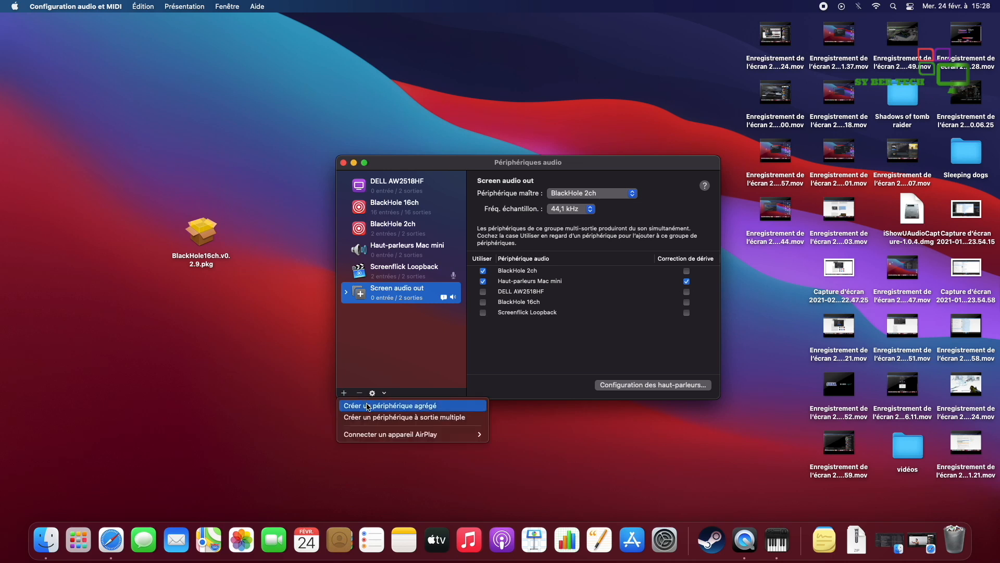
pyautogui.click(368, 406)
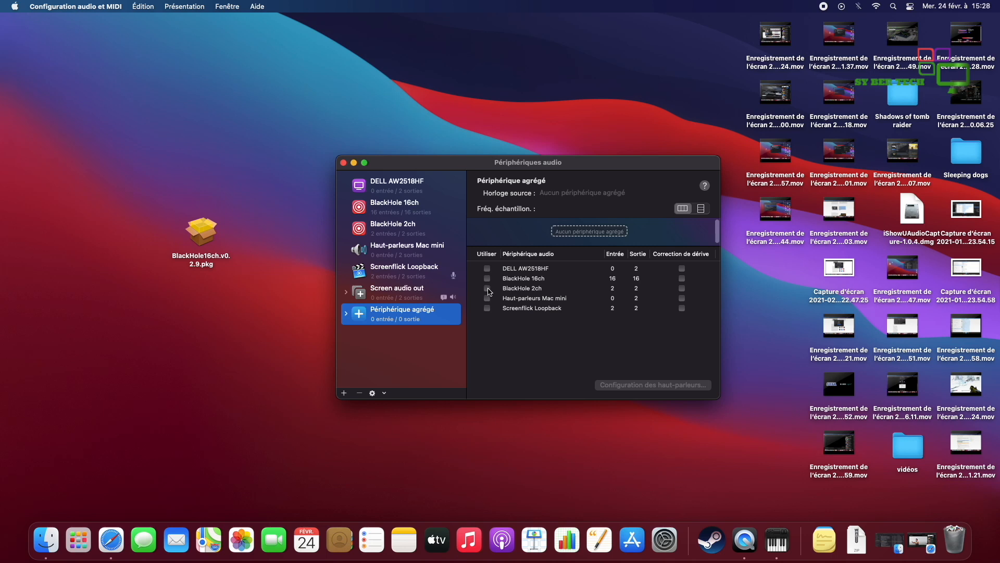
pyautogui.click(487, 288)
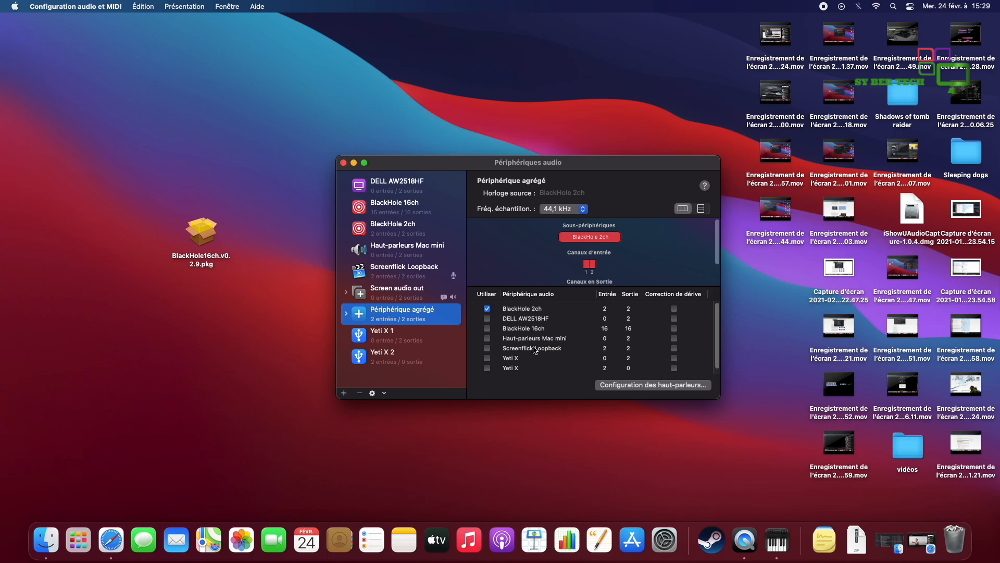
pyautogui.scroll(-1, 520, 359)
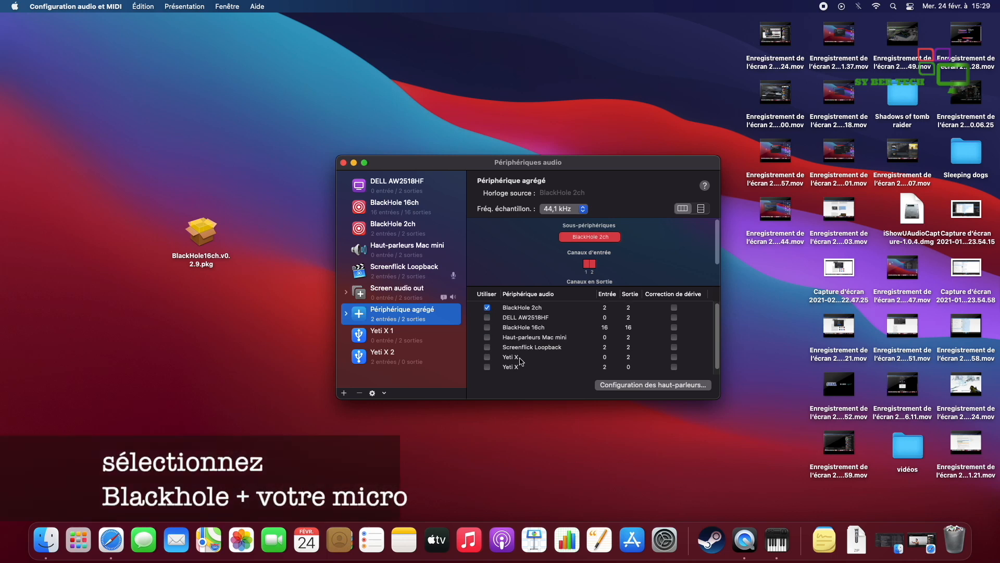
pyautogui.scroll(-1, 519, 361)
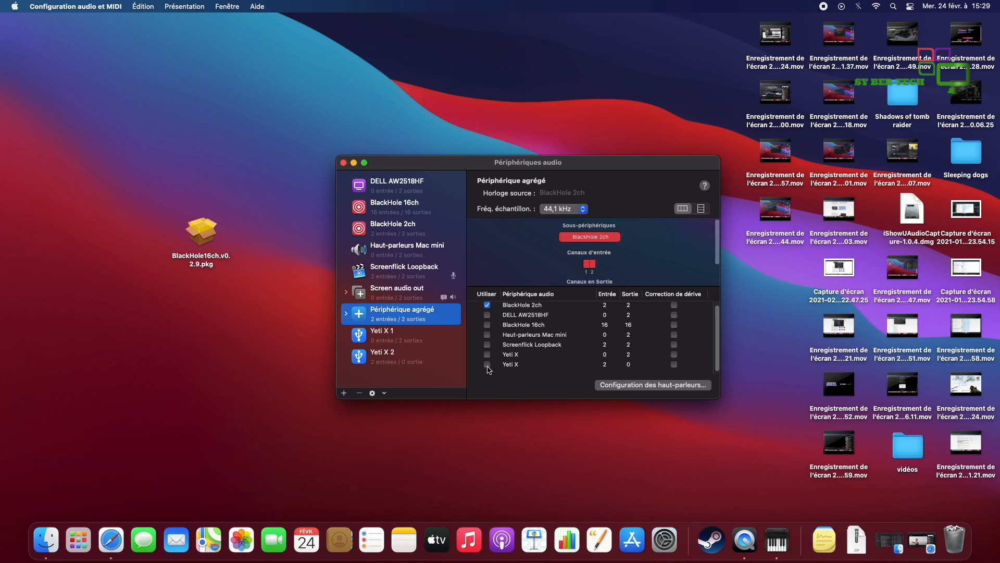
pyautogui.click(487, 364)
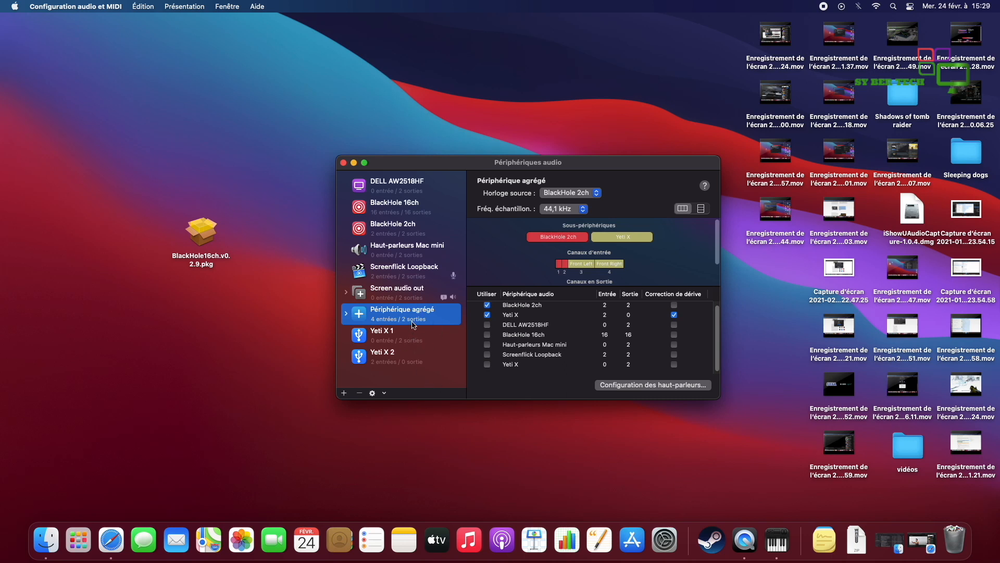
# - Rename the aggregate device as "Mic + screen sound"
pyautogui.click(415, 313)
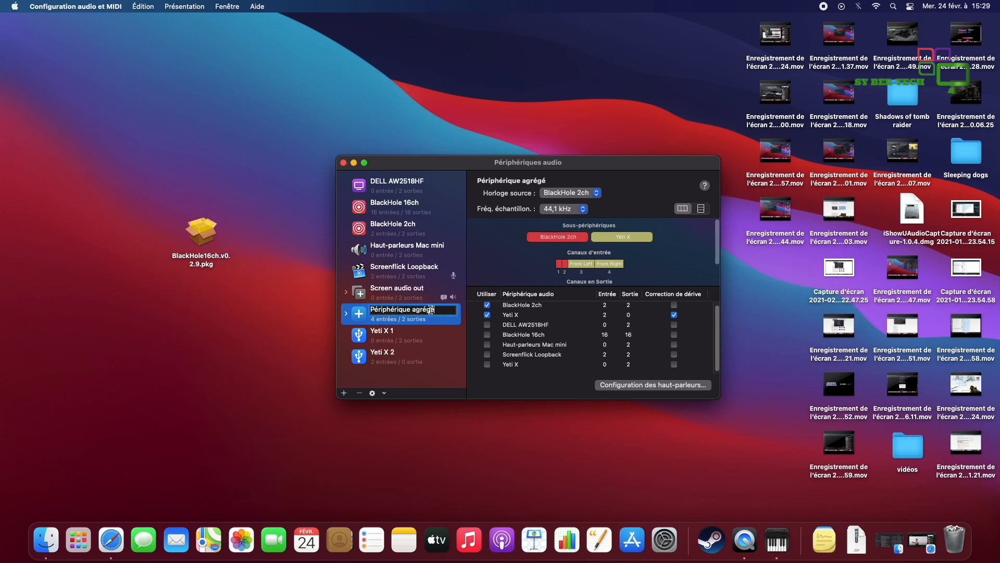
pyautogui.moveTo(437, 310); pyautogui.dragTo(367, 313)
pyautogui.write('M')
pyautogui.press('Return')
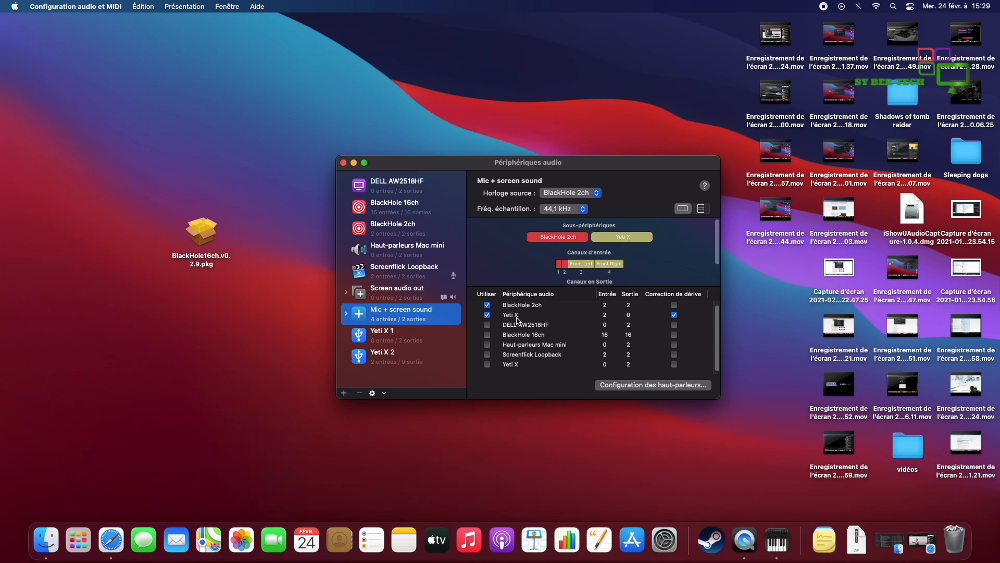
pyautogui.scroll(1, 515, 318)
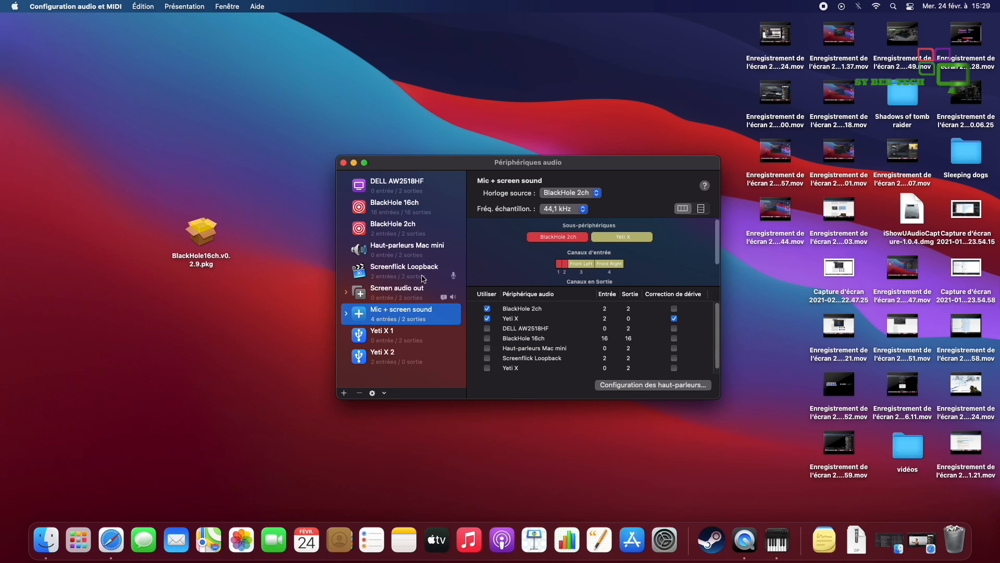
# - Review the Yeti X 1, Yeti X 2 and BlackHole 2ch settings, and slightly raise the master input volume of Yeti X 2
pyautogui.click(676, 319)
pyautogui.click(408, 336)
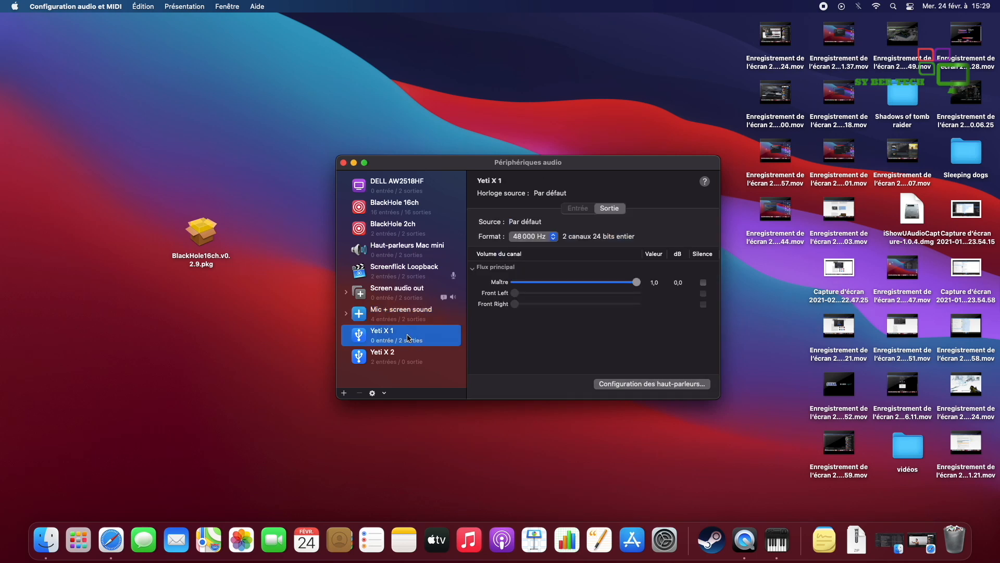
pyautogui.click(405, 354)
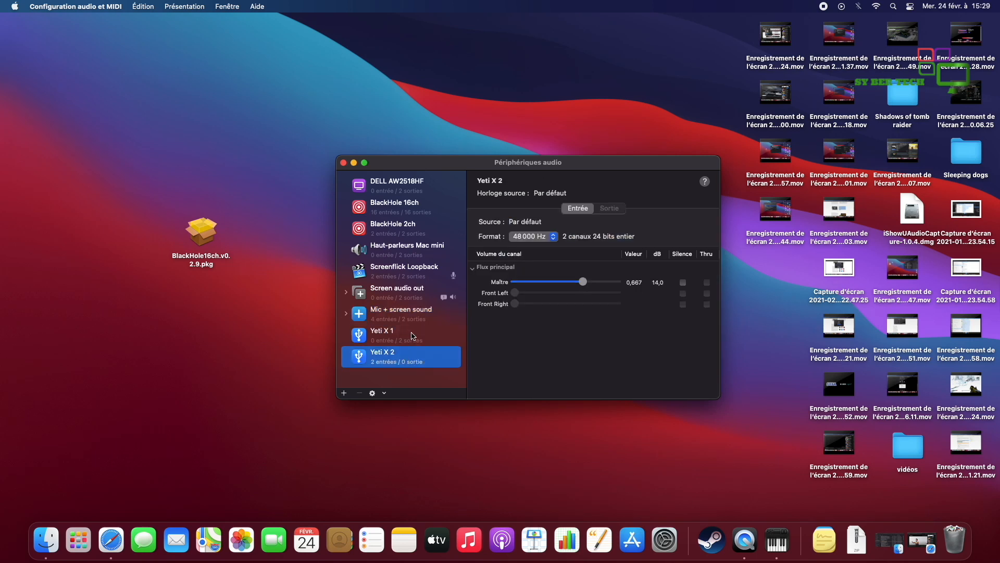
pyautogui.moveTo(583, 281); pyautogui.dragTo(593, 282)
pyautogui.click(390, 228)
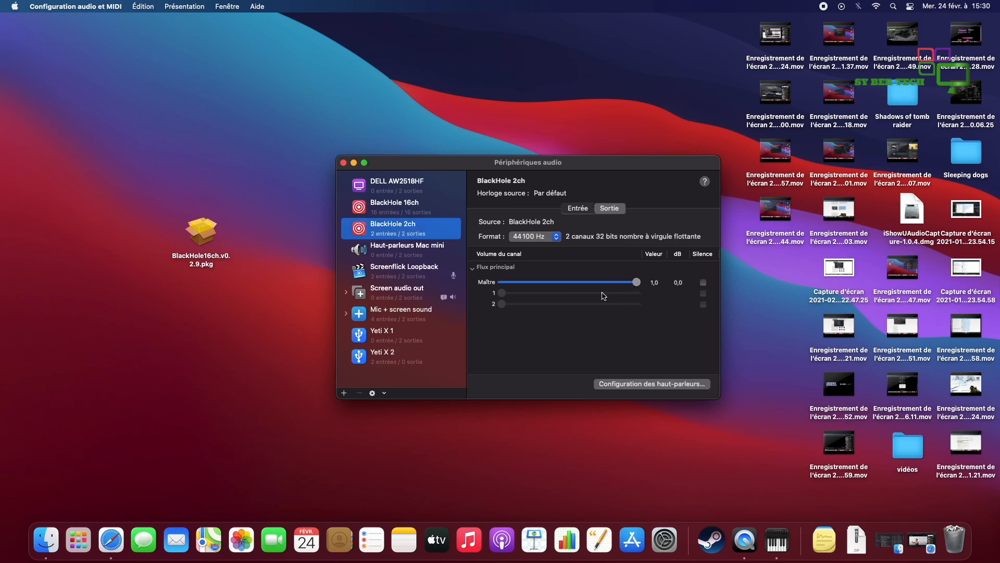
pyautogui.click(388, 333)
pyautogui.click(391, 360)
pyautogui.moveTo(592, 282)
pyautogui.mouseDown()
pyautogui.moveTo(623, 282)
pyautogui.moveTo(604, 283)
pyautogui.mouseUp()
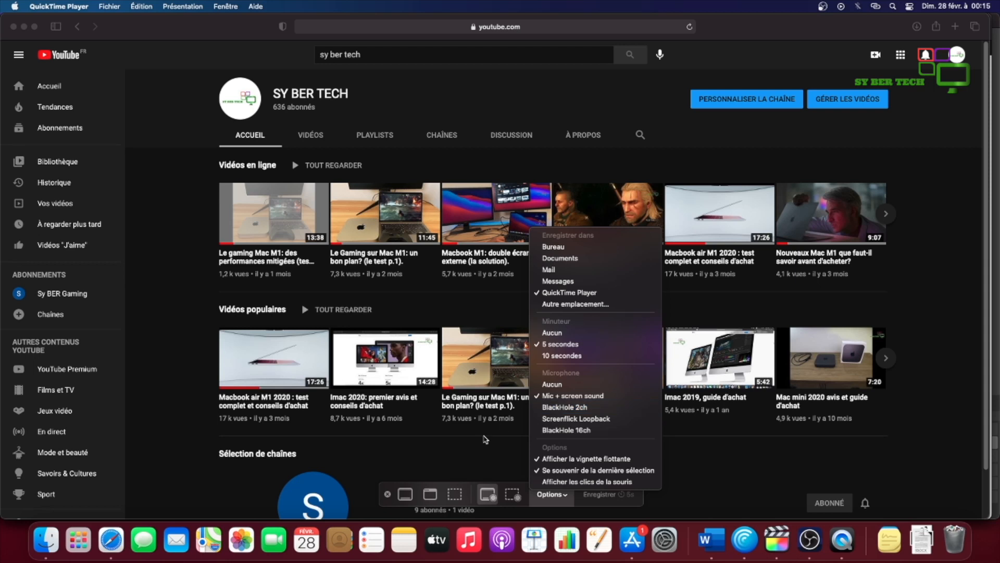
# - Start a full-screen recording with QuickTime Player, and play the "Le gaming Mac M1" video from the SY BER TECH channel in Safari
pyautogui.click(485, 439)
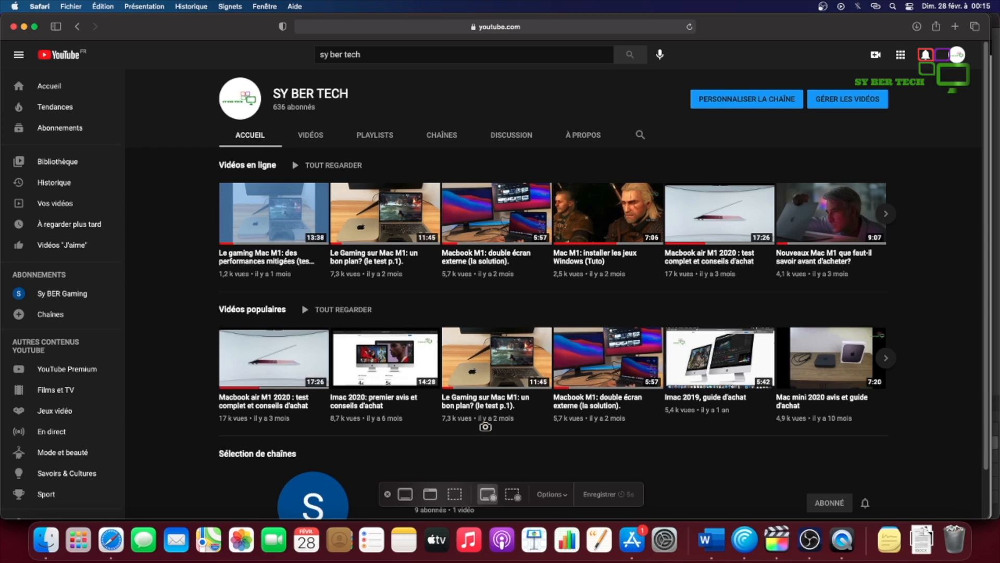
pyautogui.click(485, 427)
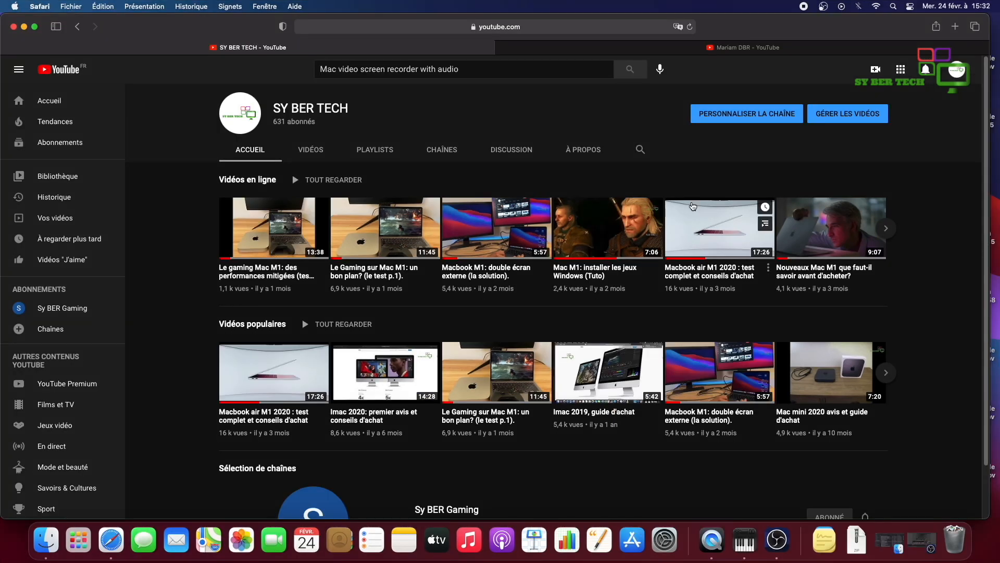
pyautogui.click(268, 246)
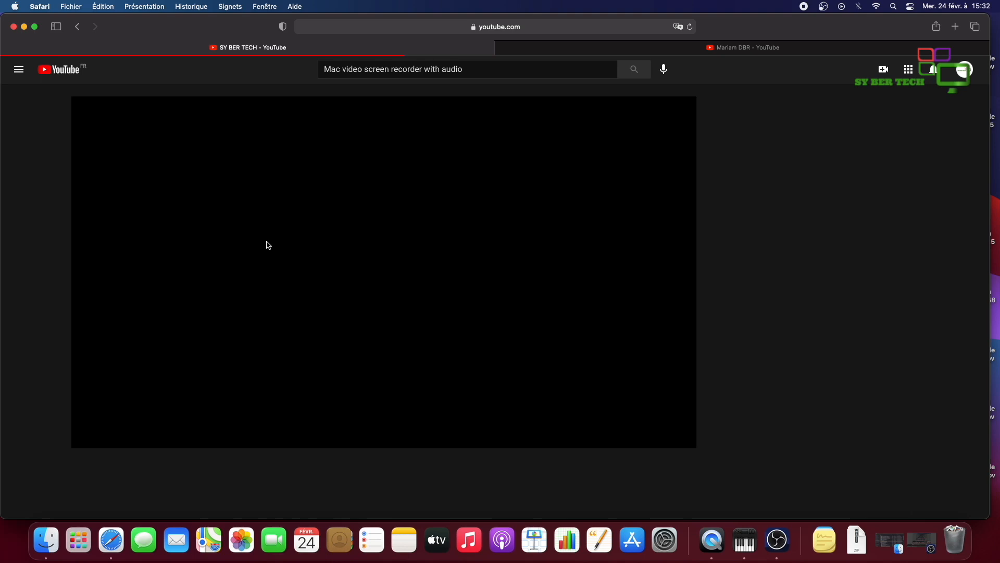